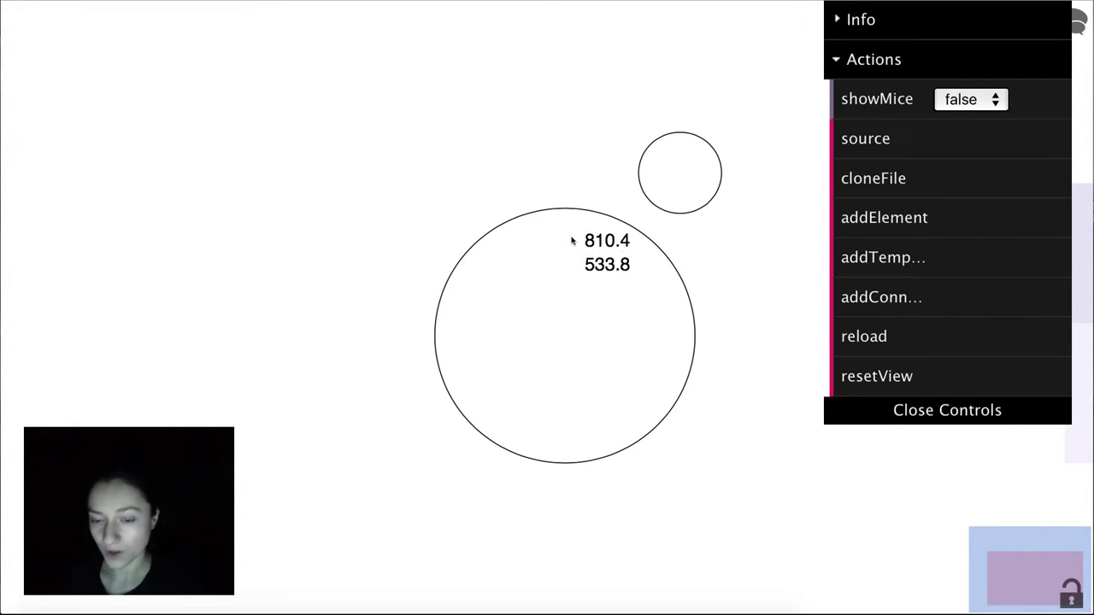
Step: Select the large circle together with the small circle and combine them with pathOnPath
{"action": "left_click", "coordinate": [573, 281]}
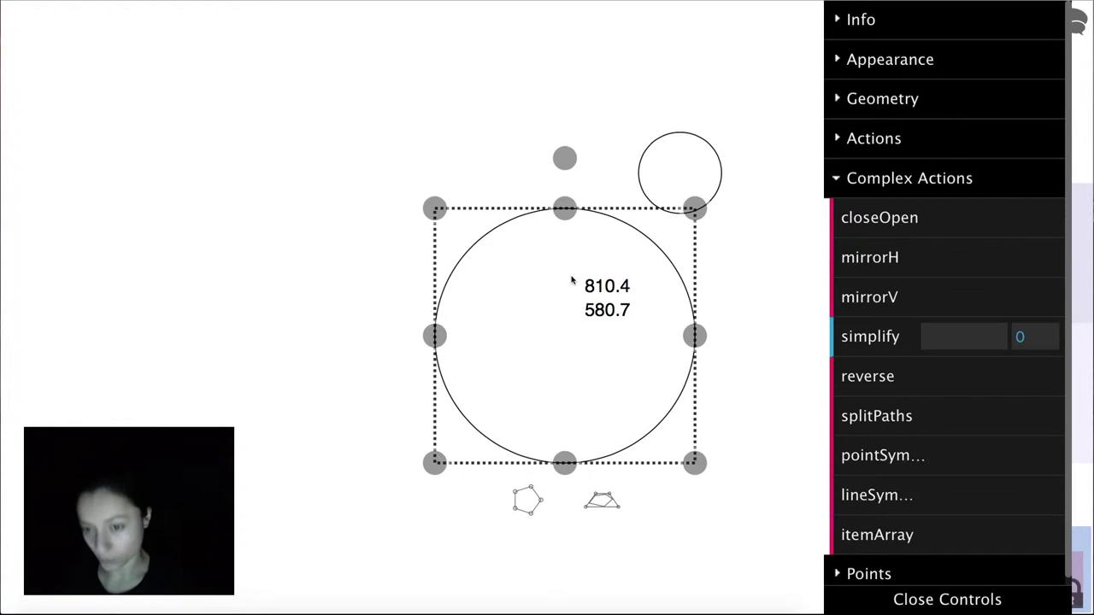
{"action": "left_click", "coordinate": [704, 175], "text": "shift"}
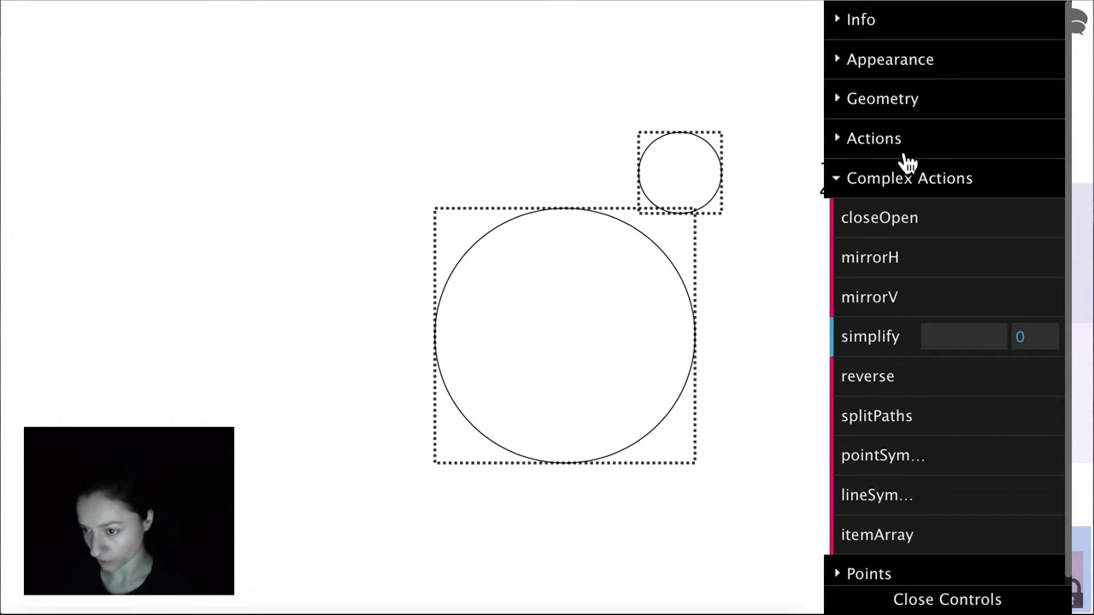
{"action": "left_click", "coordinate": [846, 141]}
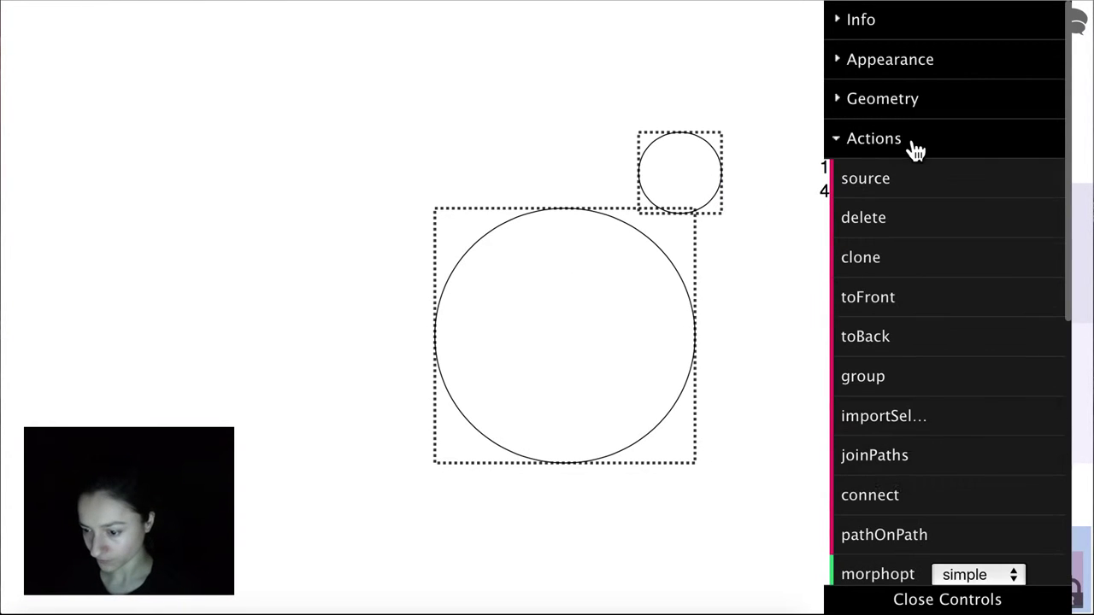
{"action": "left_click", "coordinate": [893, 537]}
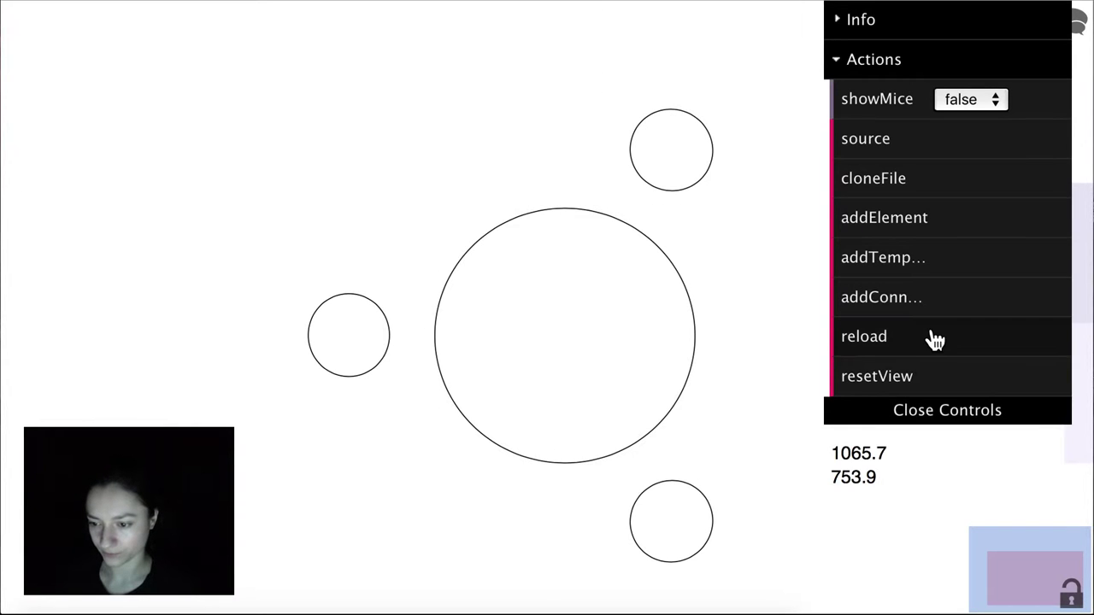
Step: Set the path-on-path object's repetitions to 80 so the small circle repeats around the large one
{"action": "left_click", "coordinate": [598, 348]}
{"action": "left_click", "coordinate": [993, 458]}
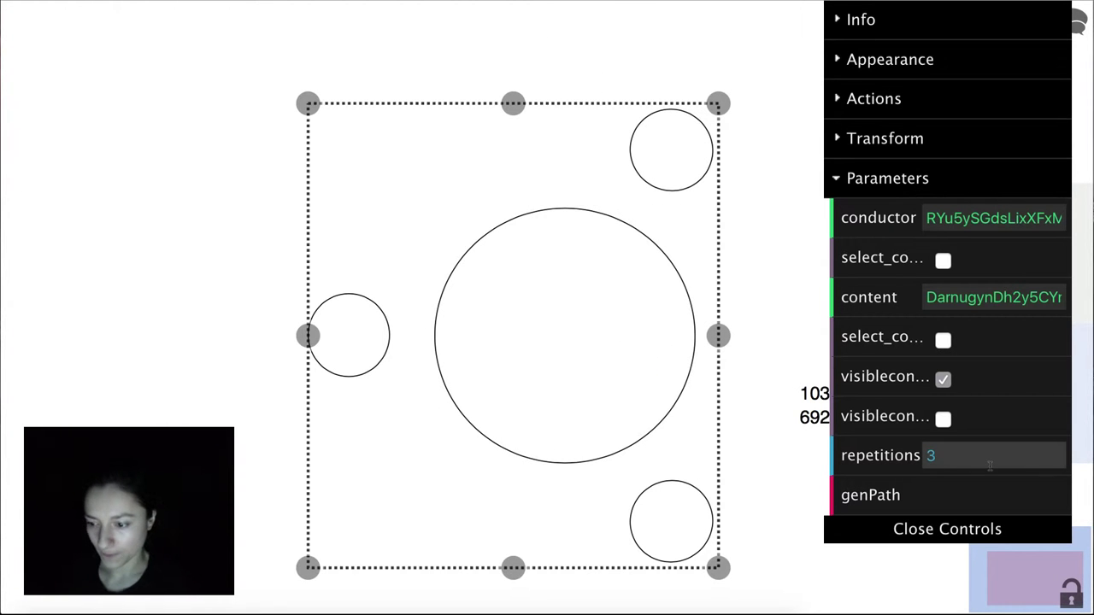
{"action": "left_click_drag", "start_coordinate": [992, 460], "coordinate": [969, 364]}
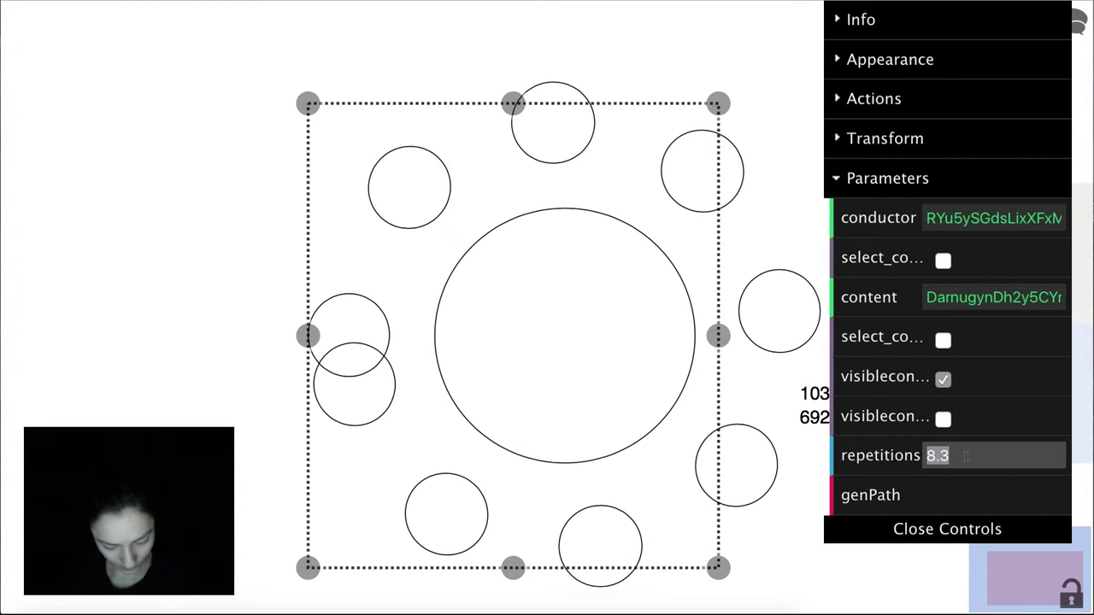
{"action": "type", "text": "30"}
{"action": "key", "text": "Return"}
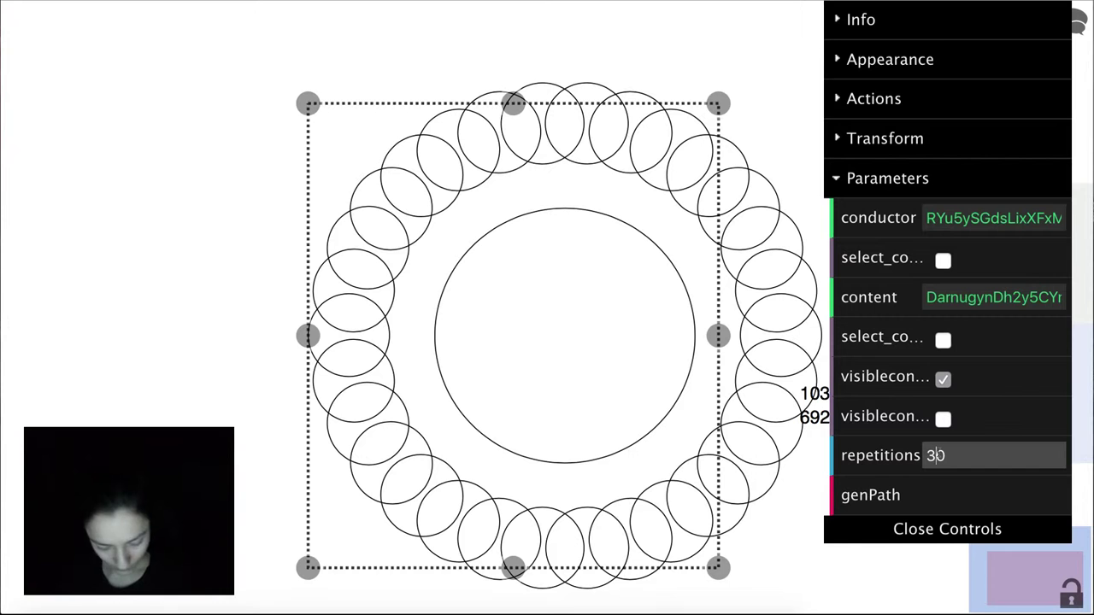
{"action": "key", "text": "Return"}
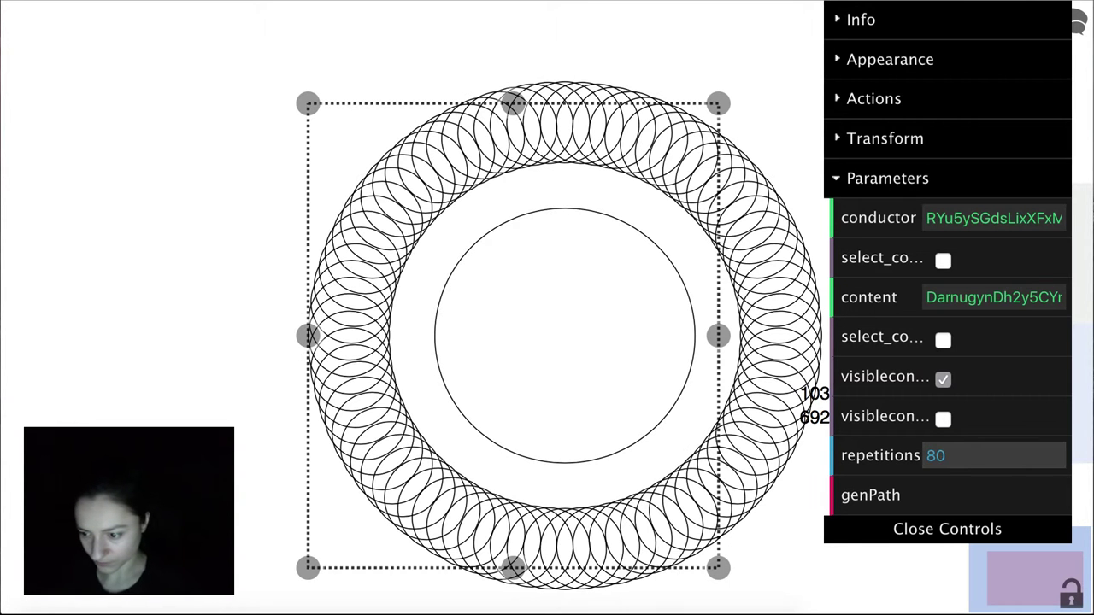
Step: Hide the large conductor circle and toggle the small content circle's visibility on and back off
{"action": "left_click", "coordinate": [945, 382]}
{"action": "left_click", "coordinate": [945, 381]}
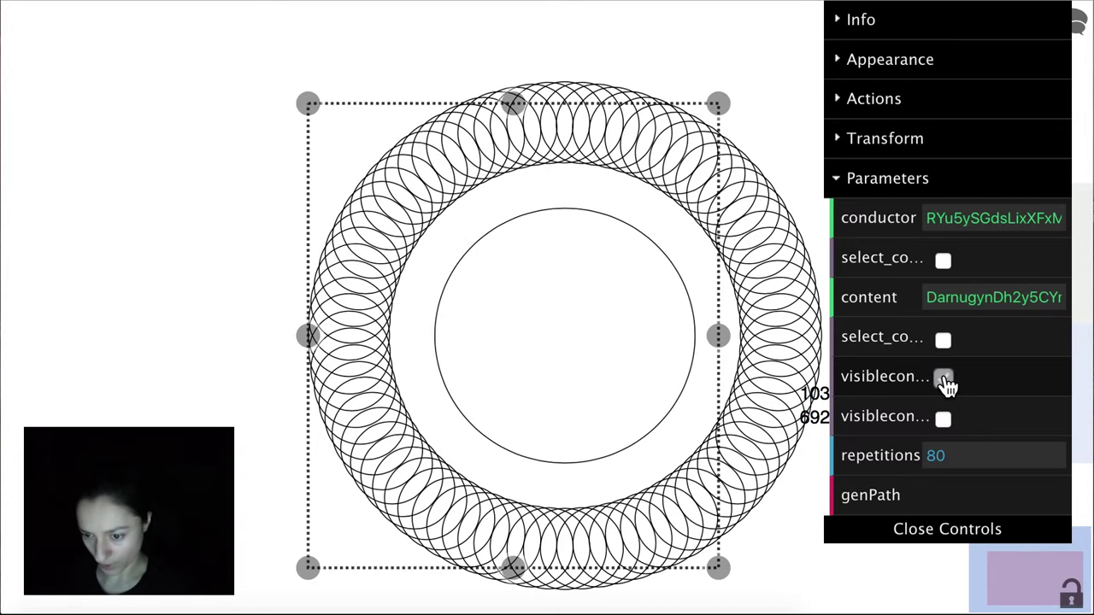
{"action": "left_click", "coordinate": [944, 421]}
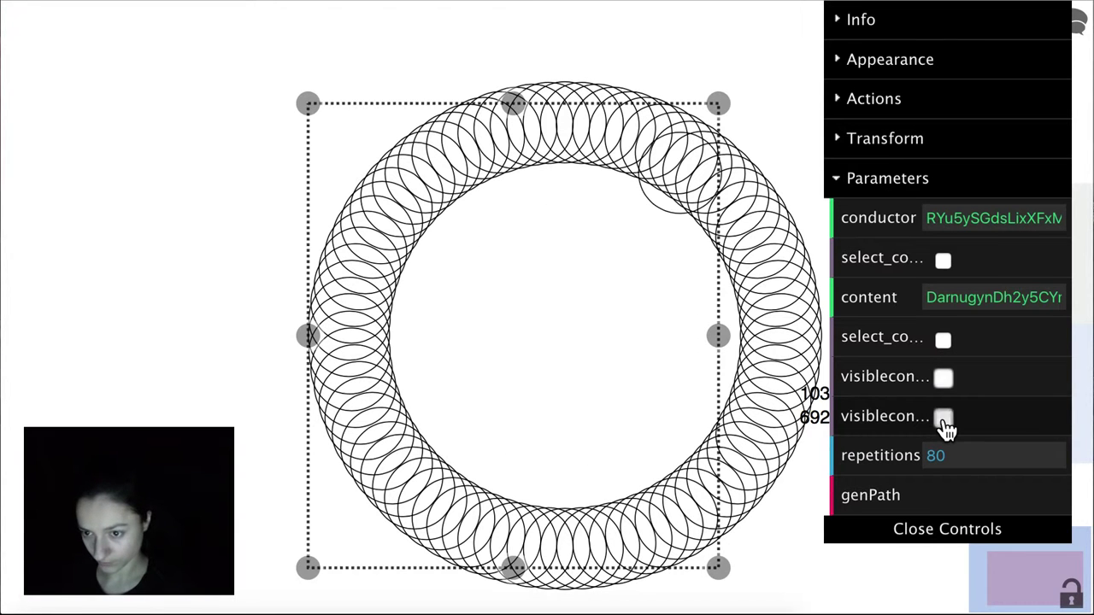
{"action": "left_click", "coordinate": [944, 421]}
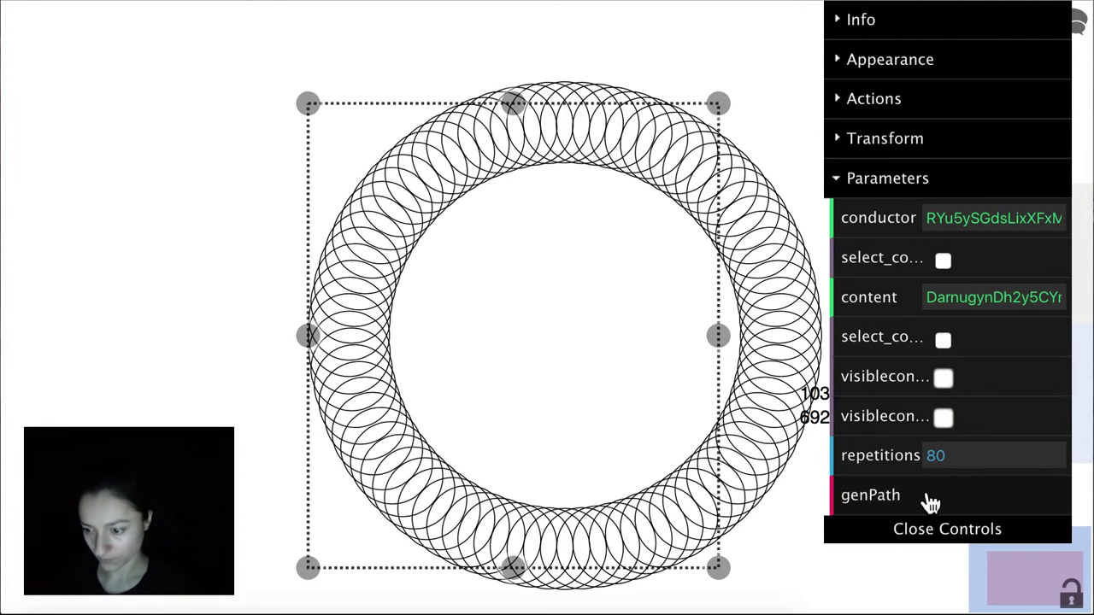
Step: Generate a standalone path from the path-on-path ring and move it to the left of the original
{"action": "left_click", "coordinate": [776, 108]}
{"action": "scroll", "coordinate": [773, 109], "scroll_direction": "down", "scroll_amount": 3}
{"action": "left_click_drag", "start_coordinate": [772, 110], "coordinate": [723, 137]}
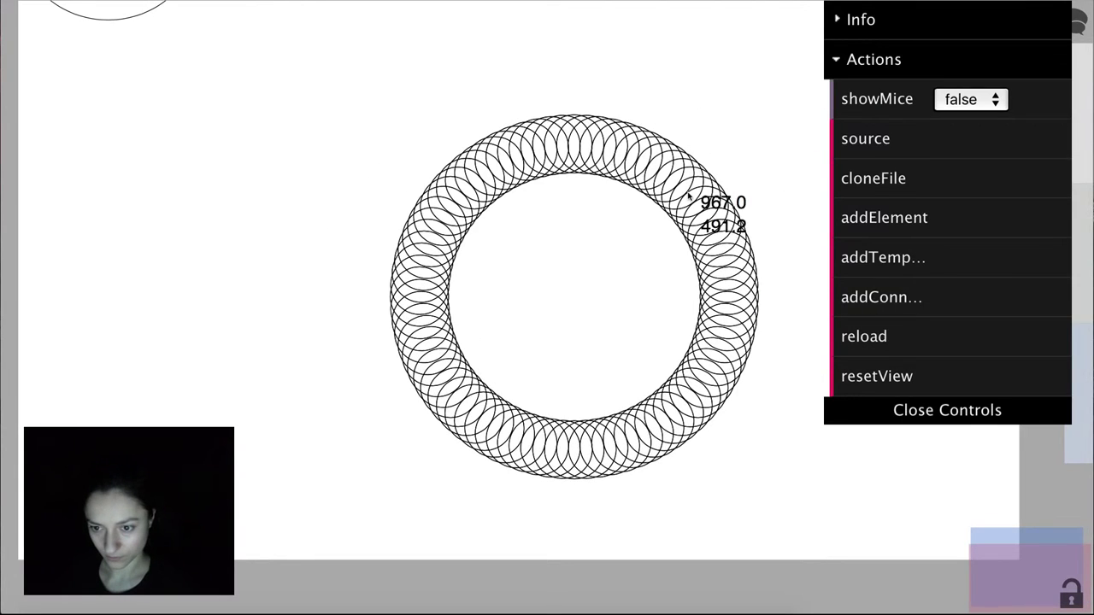
{"action": "left_click", "coordinate": [689, 197]}
{"action": "left_click_drag", "start_coordinate": [705, 214], "coordinate": [328, 131]}
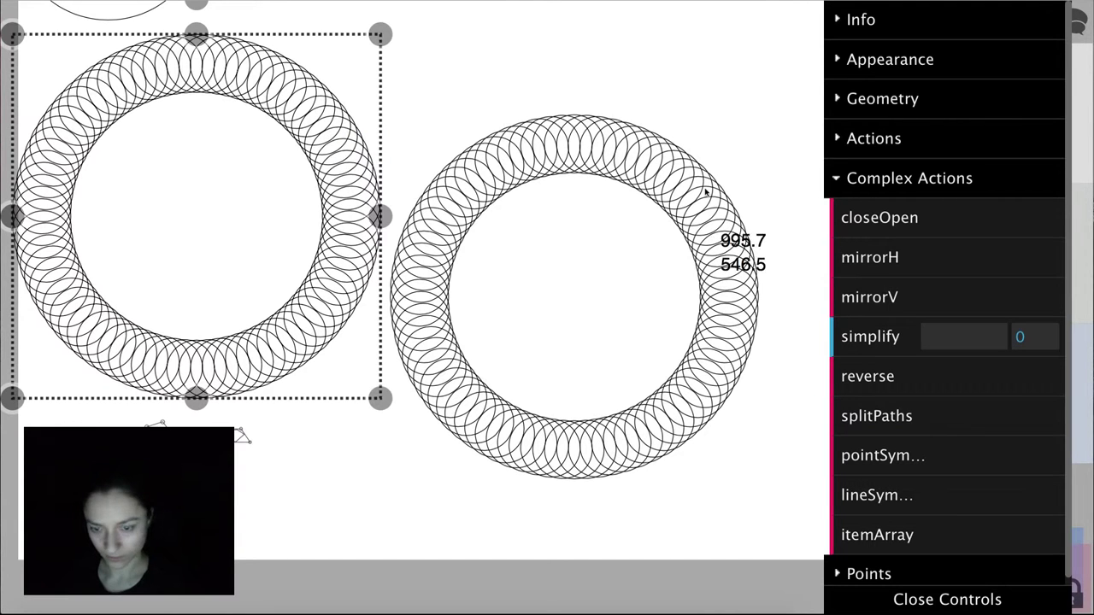
Step: Select the original path-on-path ring and use its parameters to select the small content circle
{"action": "left_click", "coordinate": [689, 139]}
{"action": "left_click_drag", "start_coordinate": [696, 112], "coordinate": [657, 258]}
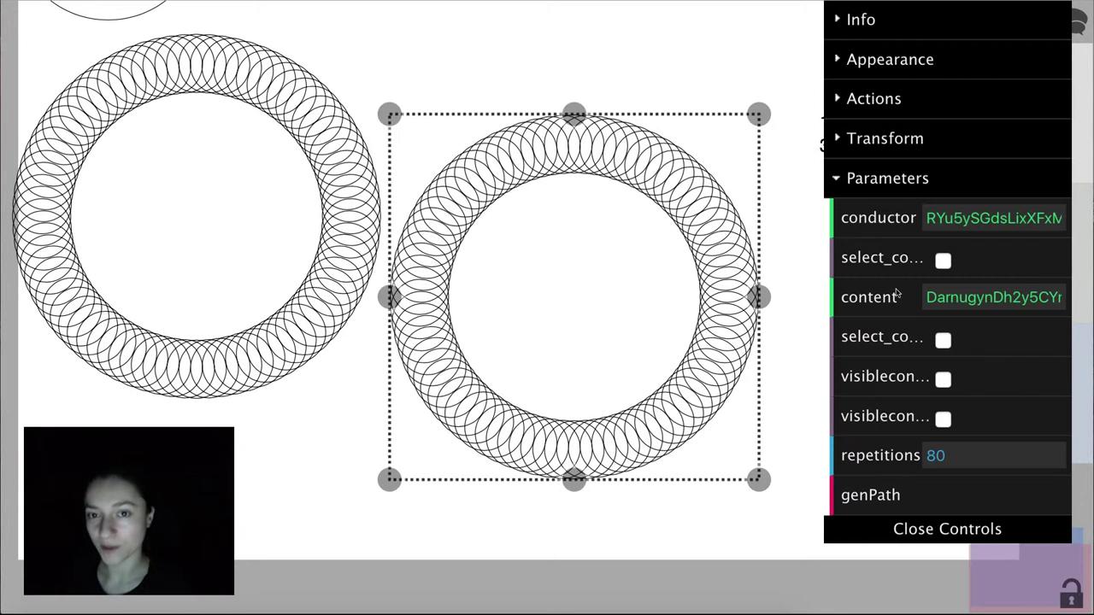
{"action": "left_click", "coordinate": [944, 340]}
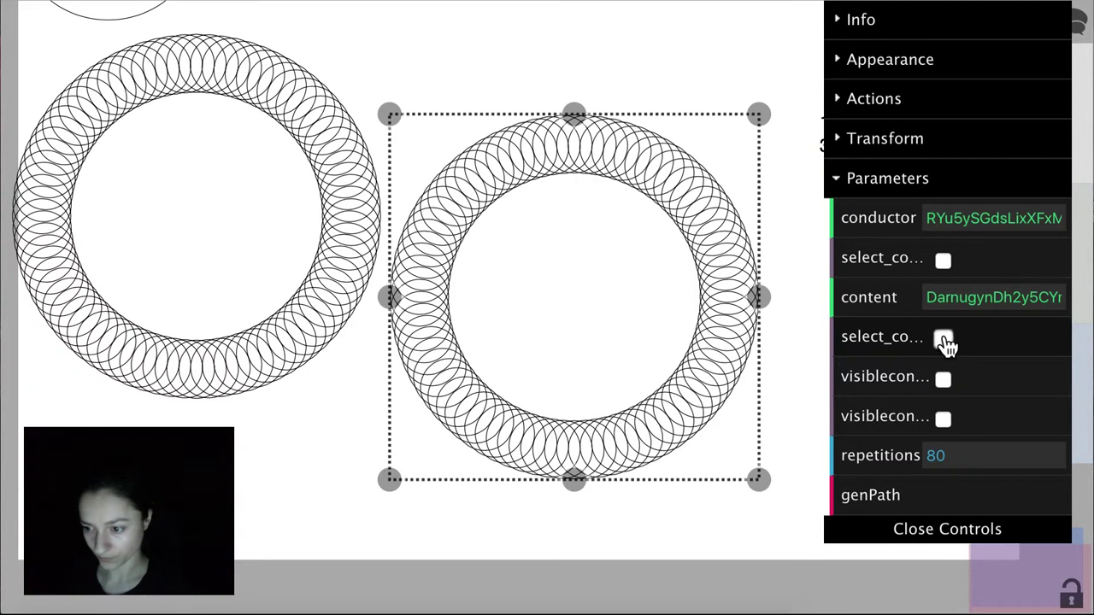
{"action": "scroll", "coordinate": [679, 167], "scroll_direction": "up", "scroll_amount": 2}
{"action": "scroll", "coordinate": [678, 167], "scroll_direction": "up", "scroll_amount": 5}
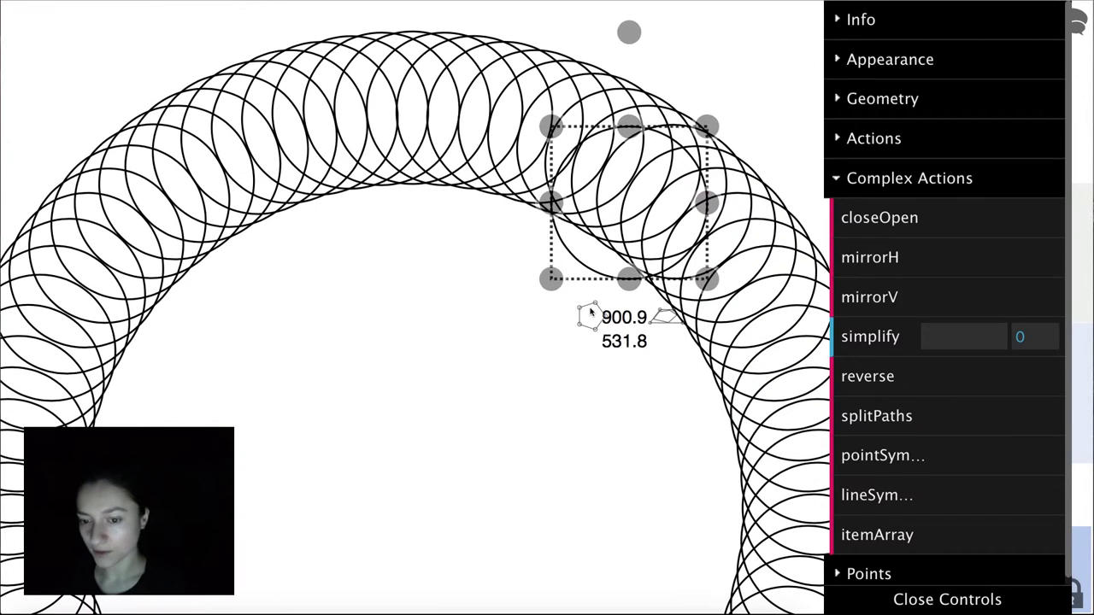
Step: Add a point on the content circle's upper-right arc and pull it outward up and to the right
{"action": "left_click", "coordinate": [592, 314]}
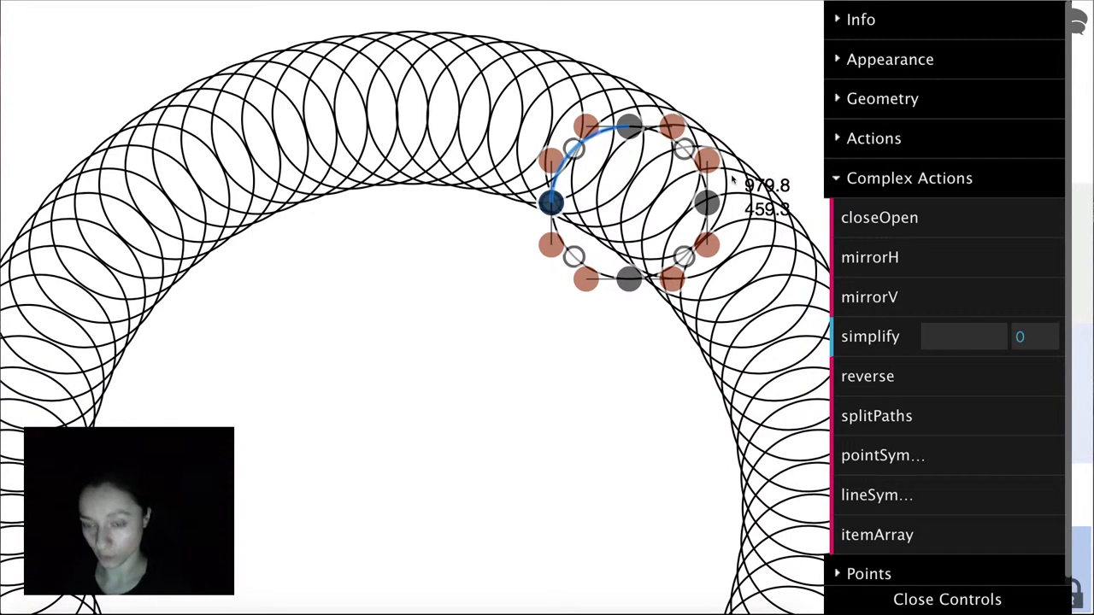
{"action": "left_click", "coordinate": [684, 152]}
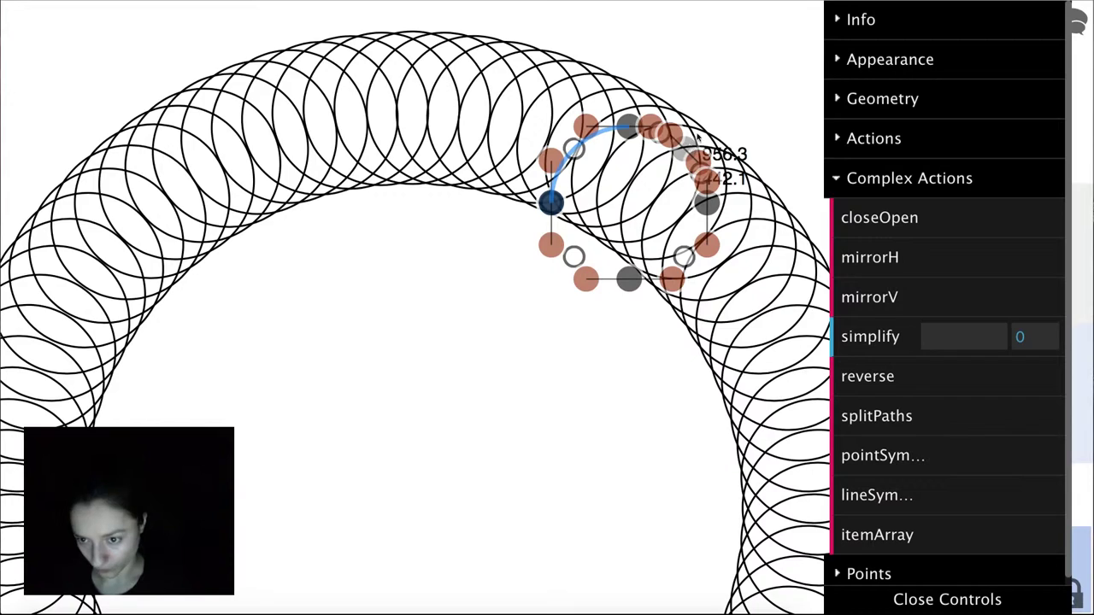
{"action": "left_click_drag", "start_coordinate": [711, 119], "coordinate": [778, 40]}
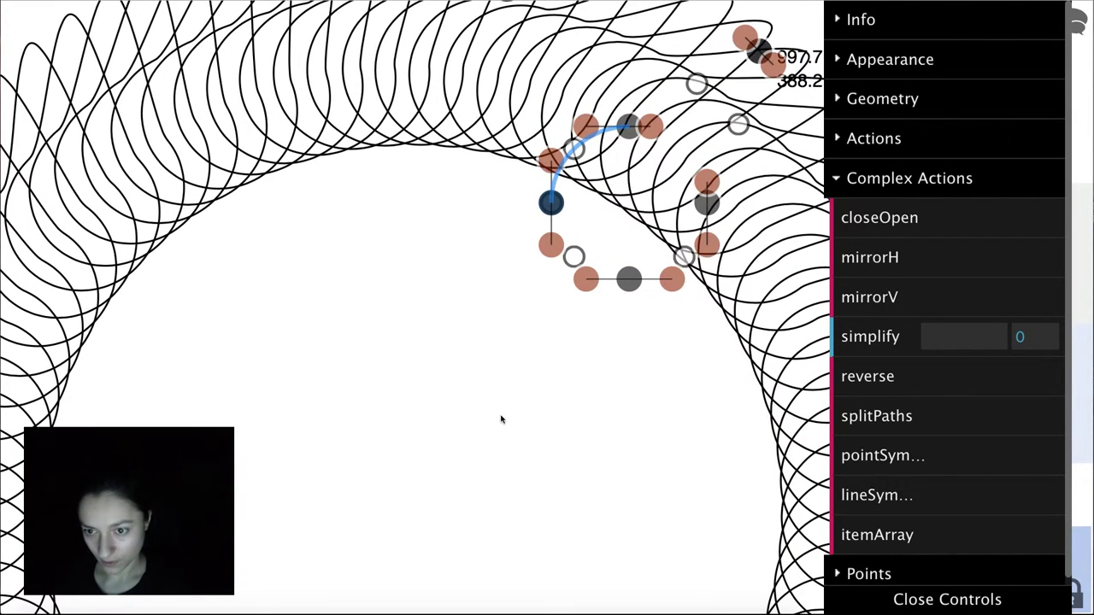
{"action": "left_click", "coordinate": [500, 419]}
Step: Place the text "Devotion to the truth is the hallmark of morality." along the circle above the rings using textPath
{"action": "scroll", "coordinate": [501, 419], "scroll_direction": "down", "scroll_amount": 5}
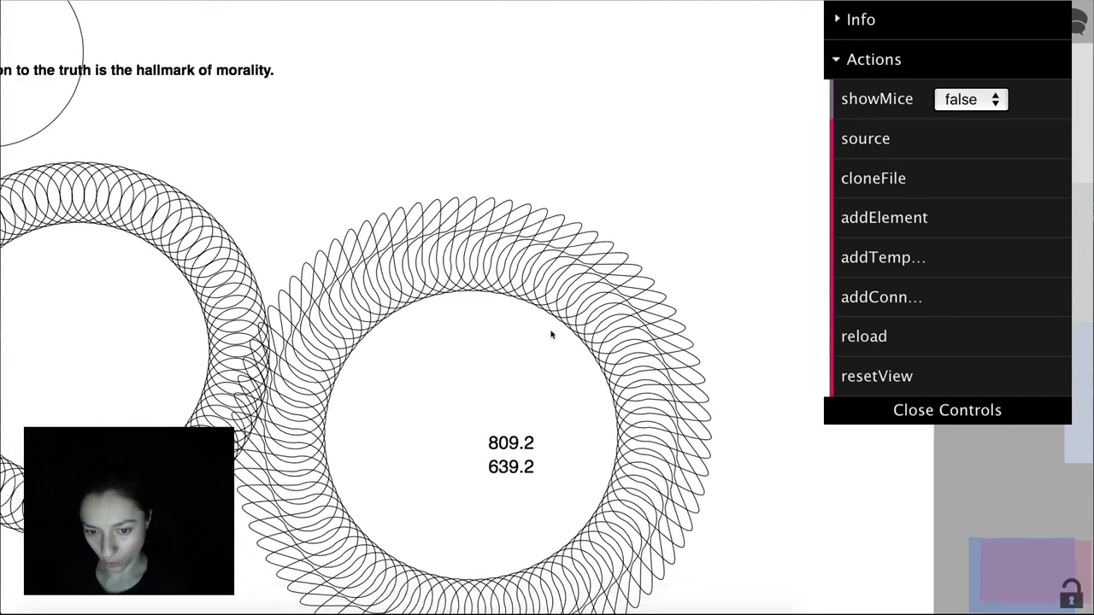
{"action": "scroll", "coordinate": [568, 316], "scroll_direction": "down", "scroll_amount": 8}
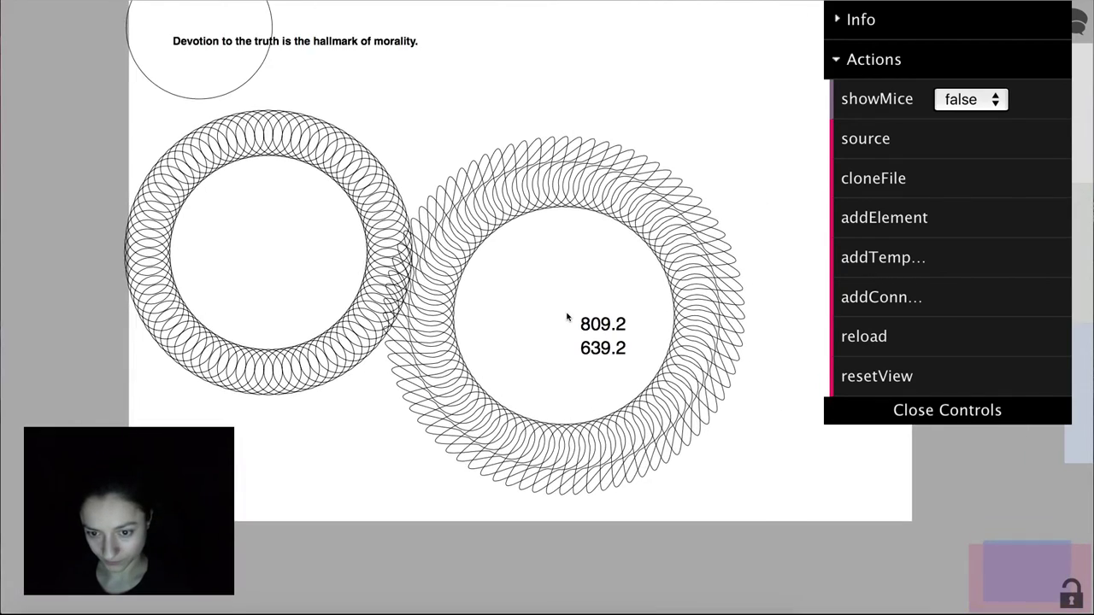
{"action": "left_click_drag", "start_coordinate": [625, 85], "coordinate": [645, 206]}
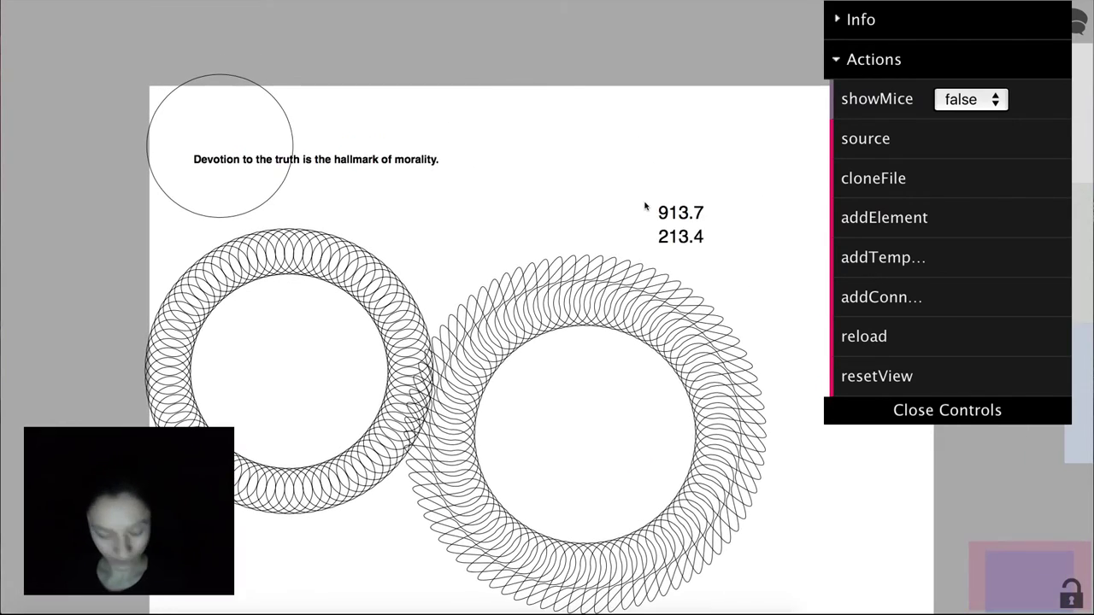
{"action": "left_click", "coordinate": [229, 103]}
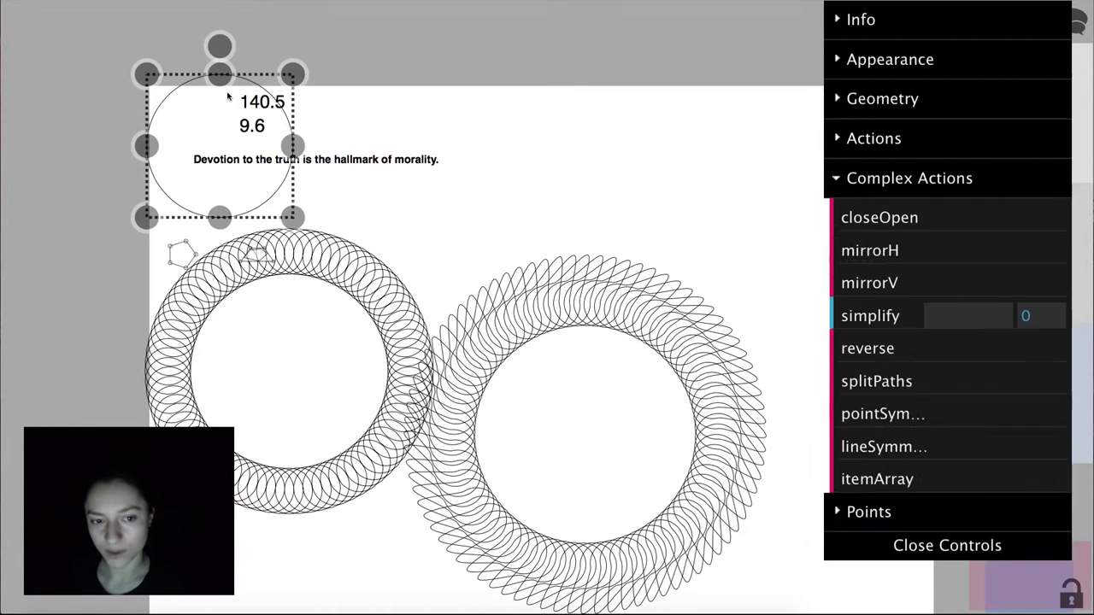
{"action": "left_click", "coordinate": [386, 160], "text": "shift"}
{"action": "left_click", "coordinate": [916, 140]}
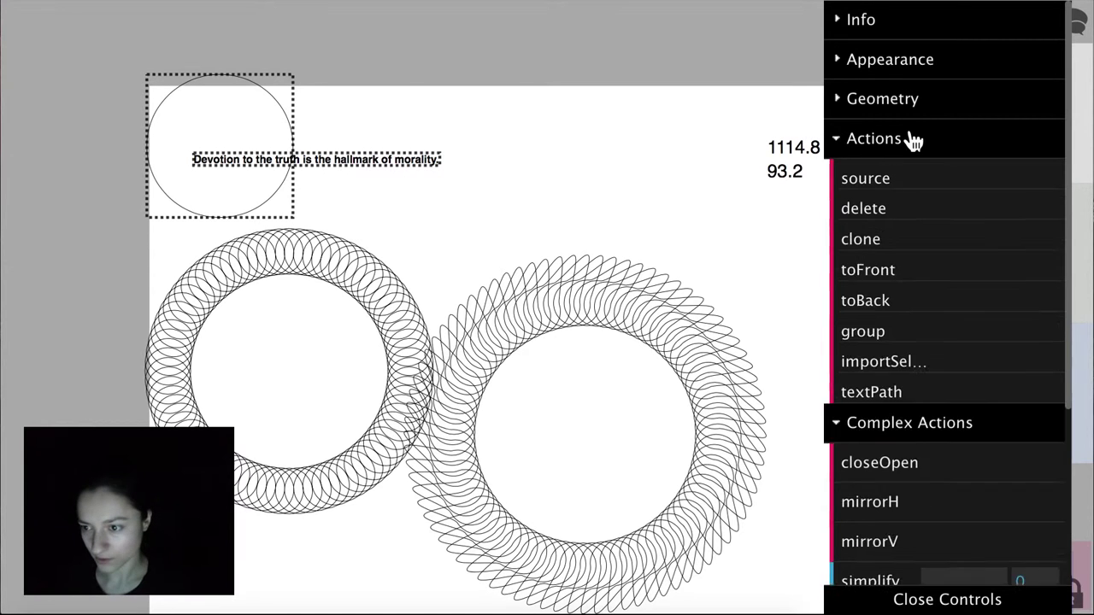
{"action": "left_click", "coordinate": [894, 460]}
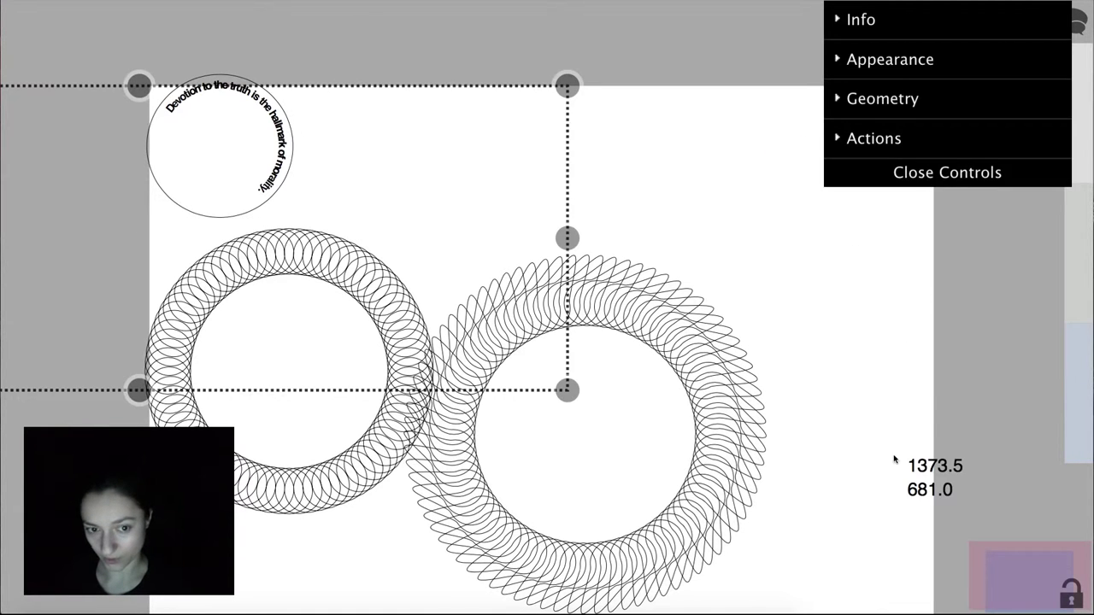
{"action": "left_click", "coordinate": [754, 189]}
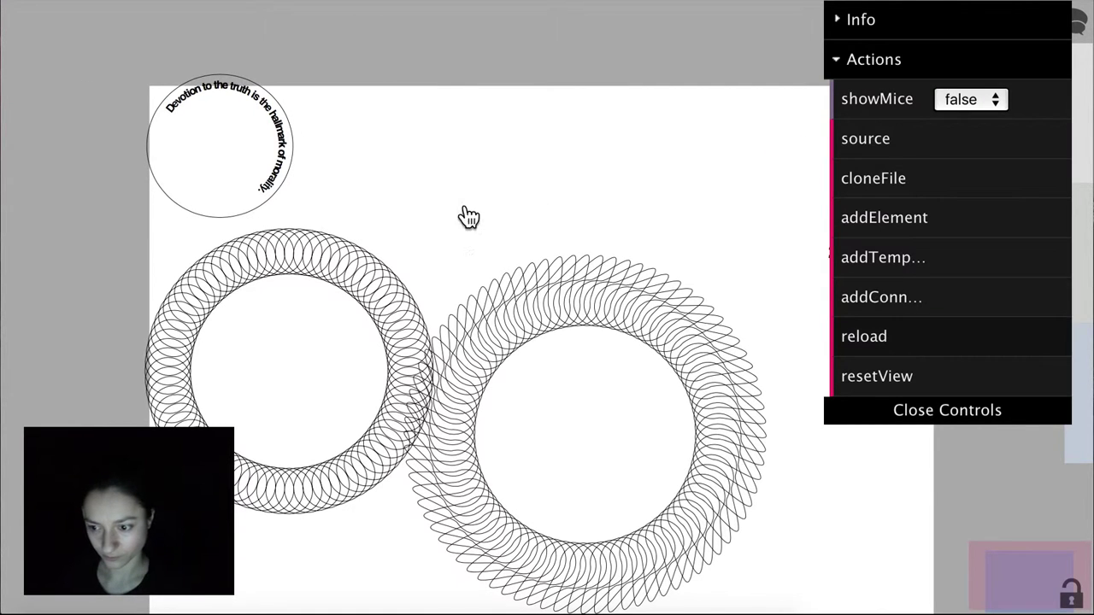
Step: Select the text of the text-on-path object and set its fontWeight to normal and fontFamily to Monospace
{"action": "left_click", "coordinate": [288, 140]}
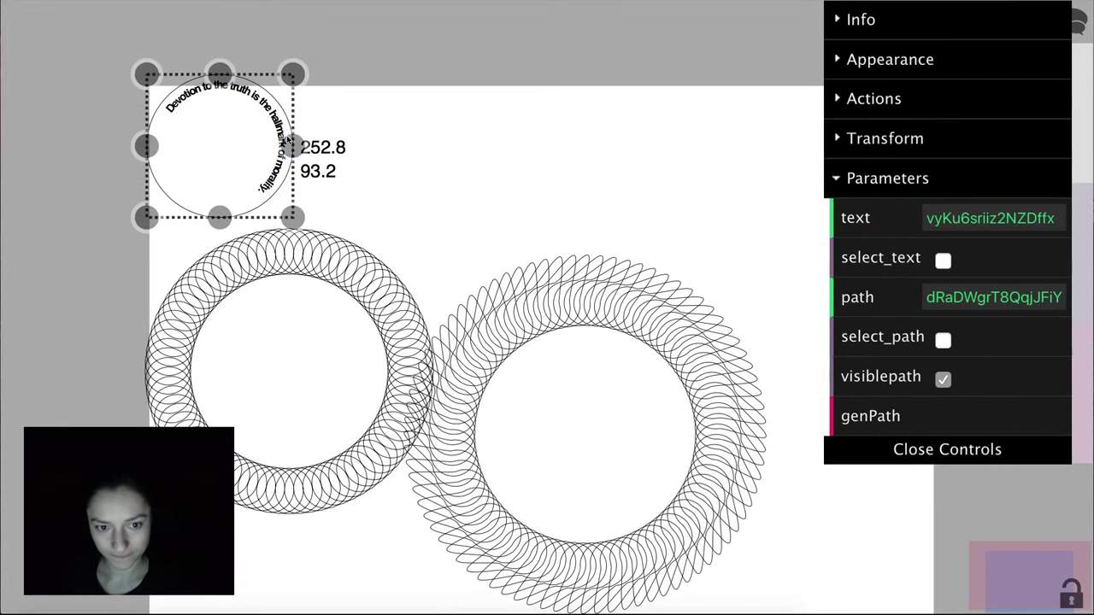
{"action": "left_click", "coordinate": [943, 261]}
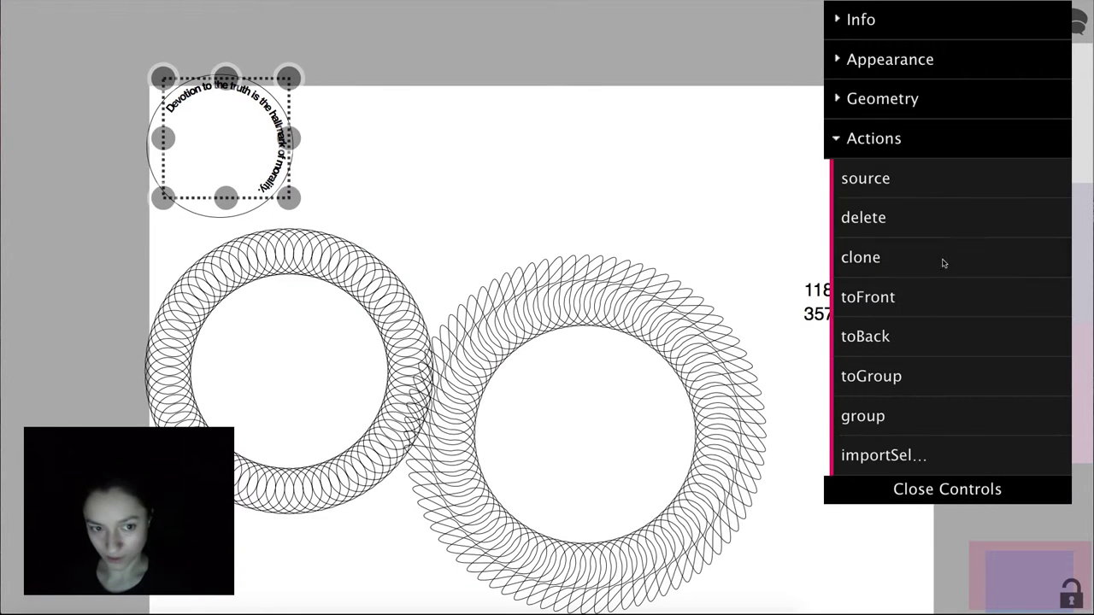
{"action": "left_click", "coordinate": [872, 66]}
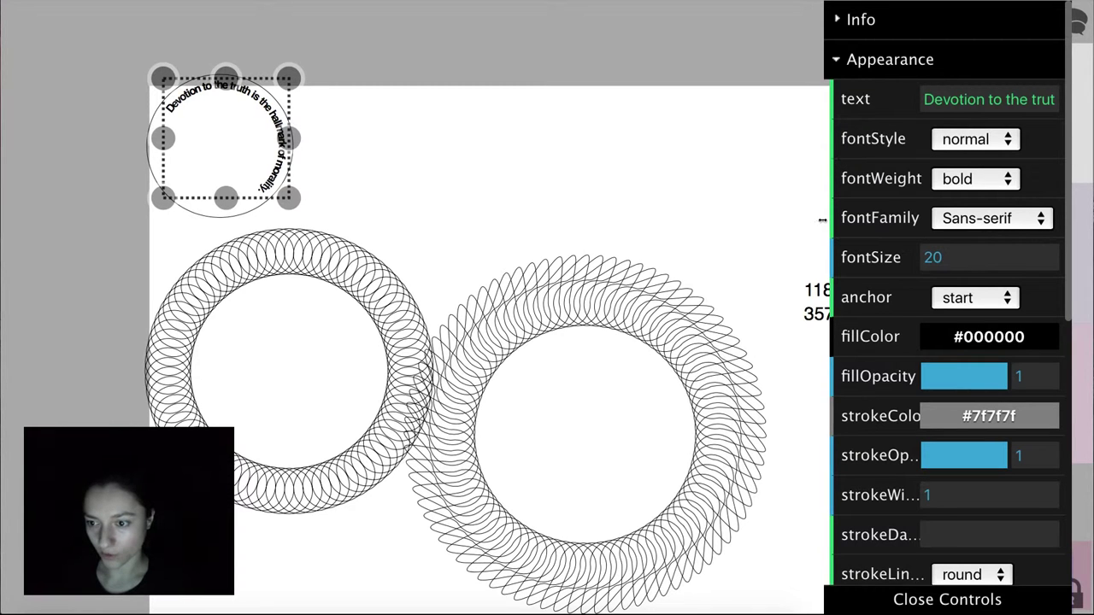
{"action": "left_click_drag", "start_coordinate": [822, 221], "coordinate": [749, 213]}
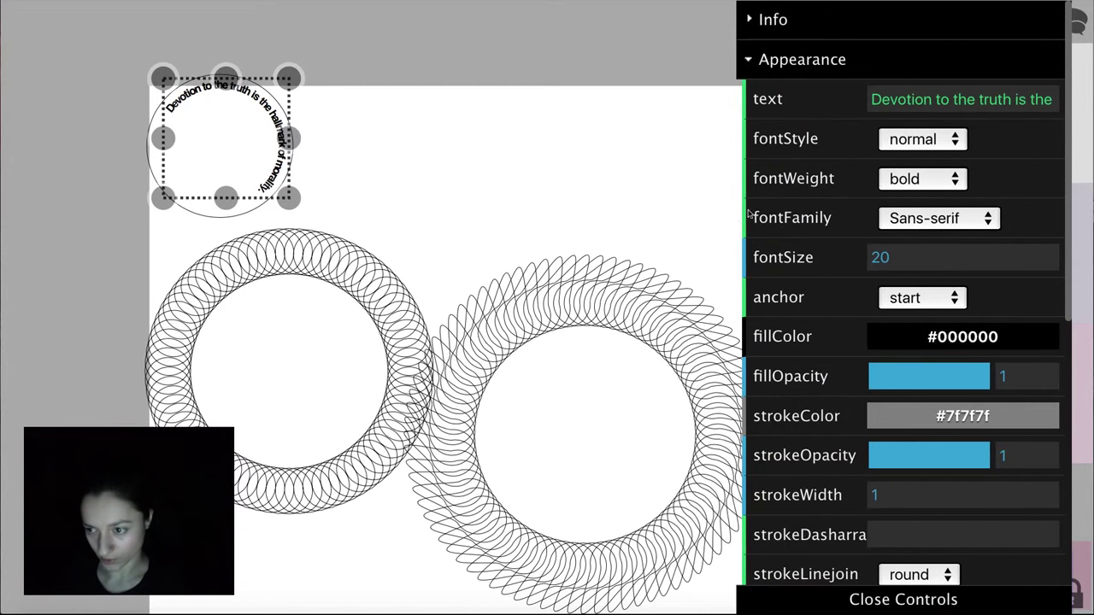
{"action": "left_click", "coordinate": [924, 180]}
{"action": "left_click", "coordinate": [924, 168]}
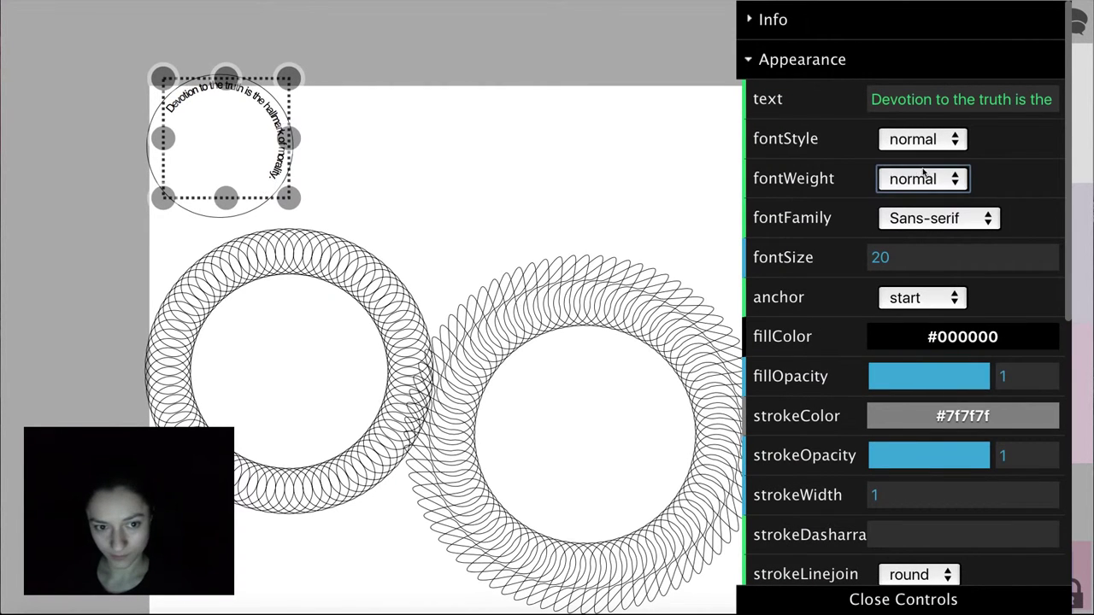
{"action": "left_click", "coordinate": [941, 220]}
{"action": "left_click", "coordinate": [925, 284]}
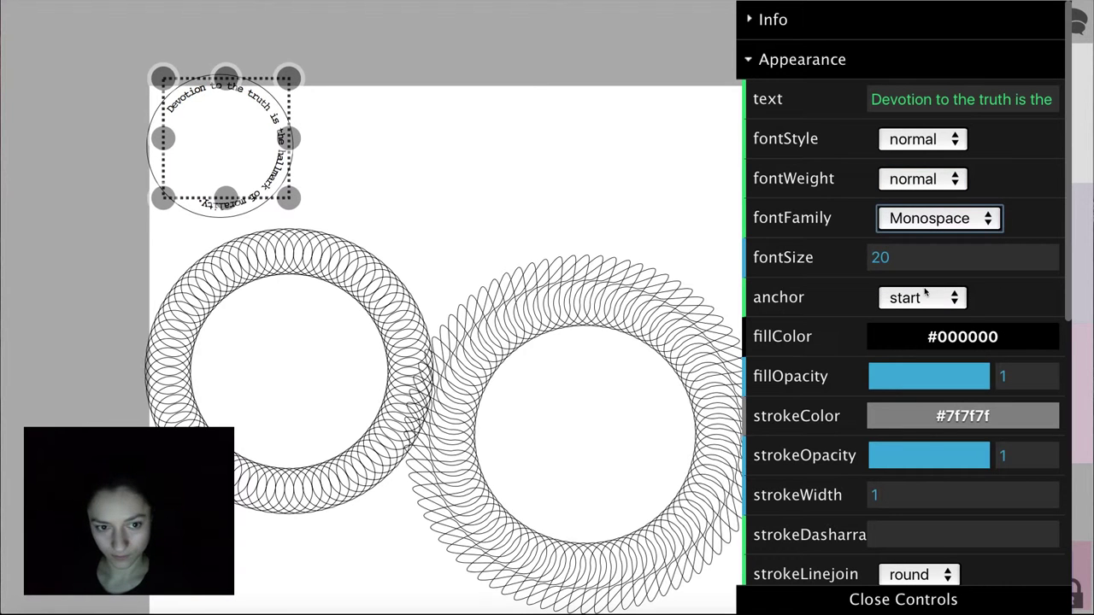
Step: Set the circular text's fontSize to 22
{"action": "left_click", "coordinate": [919, 250]}
{"action": "key", "text": "BackSpace"}
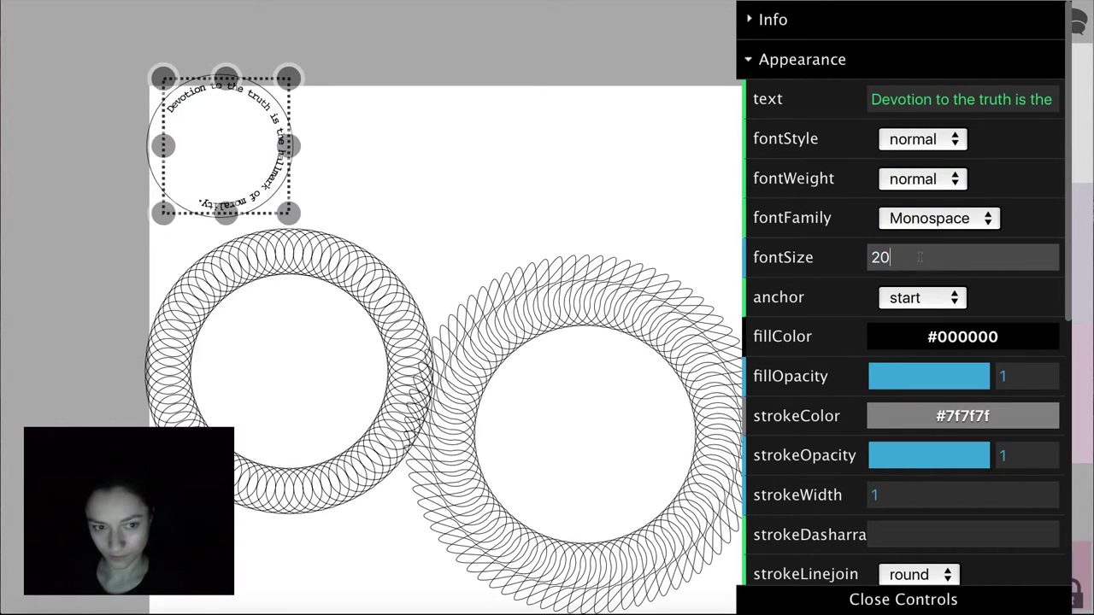
{"action": "type", "text": "6"}
{"action": "mouse_move", "coordinate": [920, 250]}
{"action": "left_mouse_down"}
{"action": "mouse_move", "coordinate": [921, 241]}
{"action": "mouse_move", "coordinate": [922, 259]}
{"action": "left_mouse_up"}
{"action": "key", "text": "BackSpace"}
{"action": "type", "text": "2"}
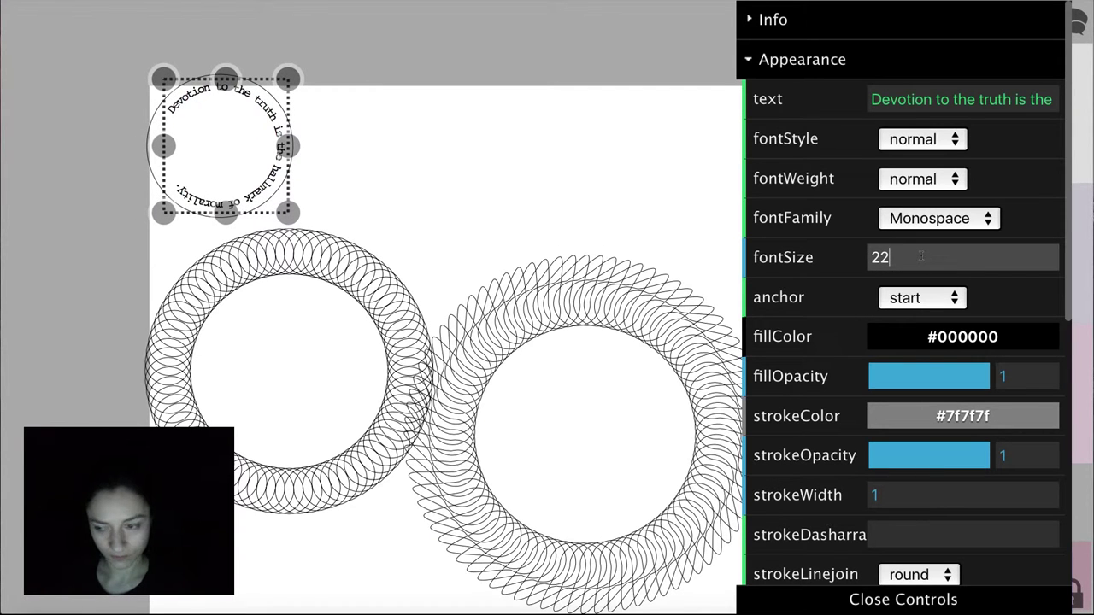
{"action": "key", "text": "Return"}
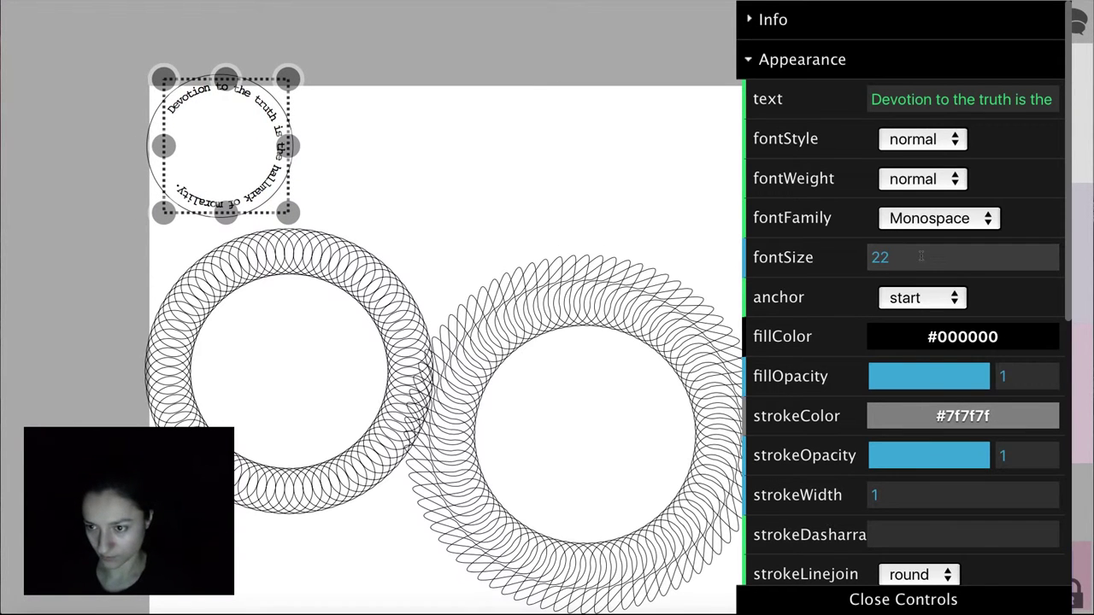
Step: Set the circular text's fillColor to the red #b62727 and deselect the text
{"action": "left_click", "coordinate": [928, 336]}
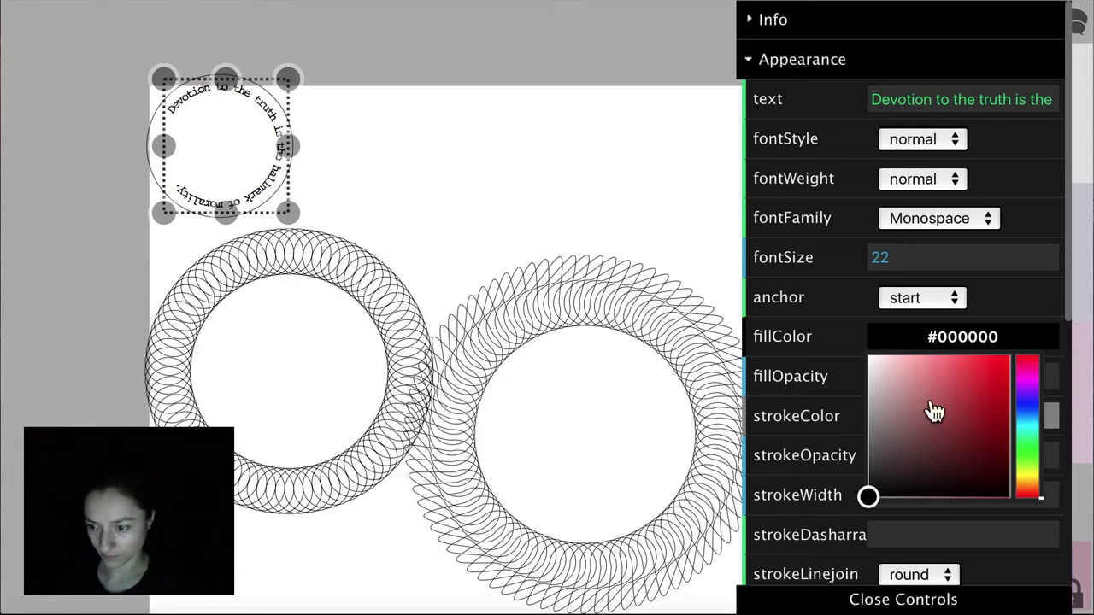
{"action": "left_click_drag", "start_coordinate": [939, 443], "coordinate": [981, 396]}
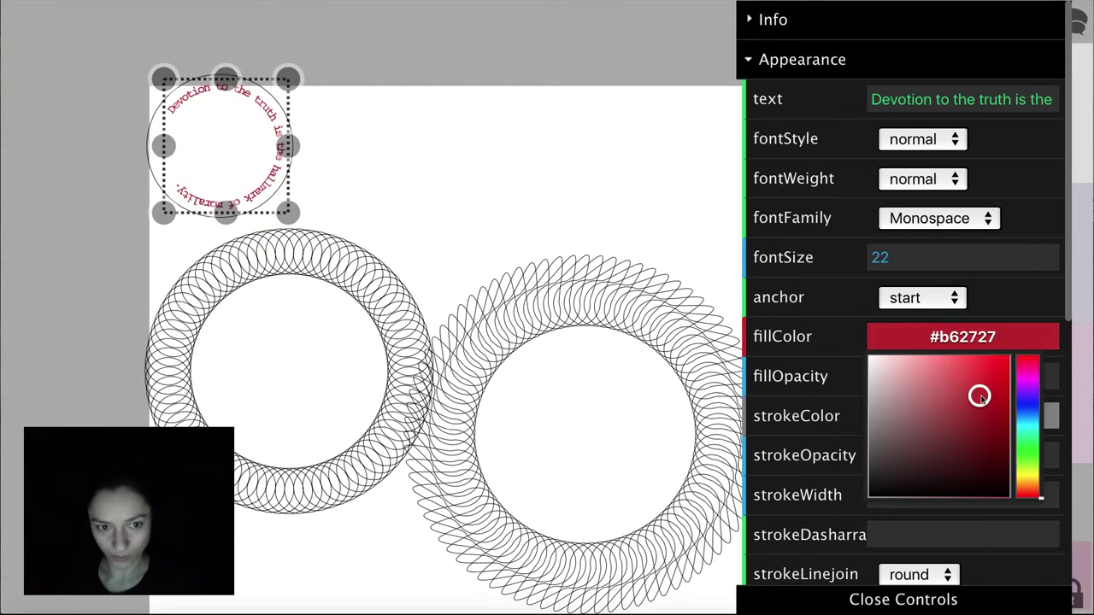
{"action": "left_click", "coordinate": [549, 151]}
Step: Generate a standalone path from the larger path-on-path ring with genPath
{"action": "scroll", "coordinate": [592, 158], "scroll_direction": "down", "scroll_amount": 5}
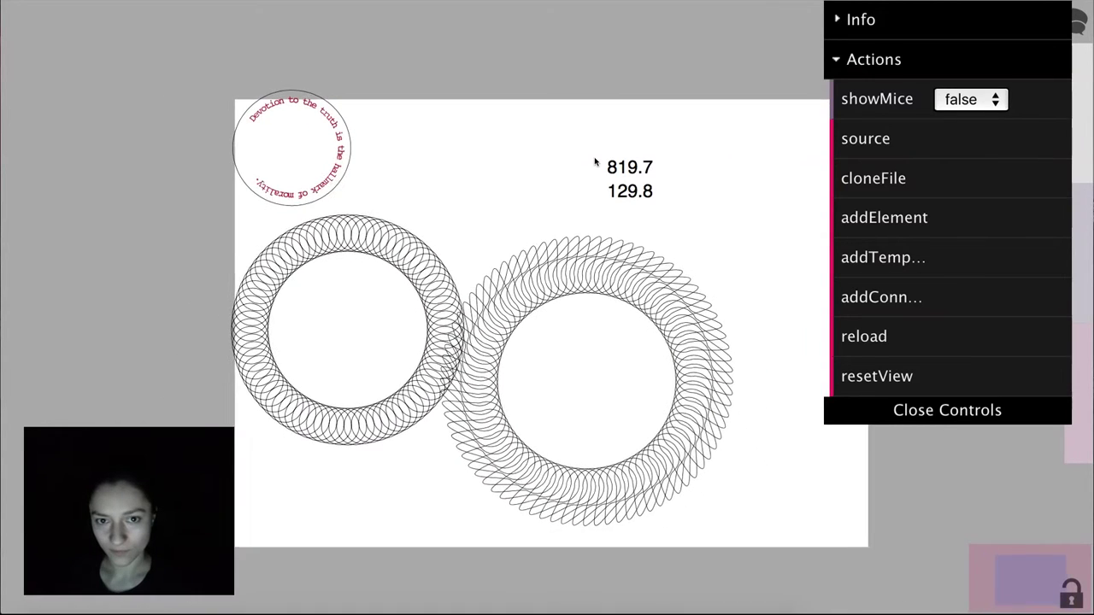
{"action": "left_click_drag", "start_coordinate": [593, 159], "coordinate": [528, 112]}
{"action": "scroll", "coordinate": [528, 111], "scroll_direction": "down", "scroll_amount": 5}
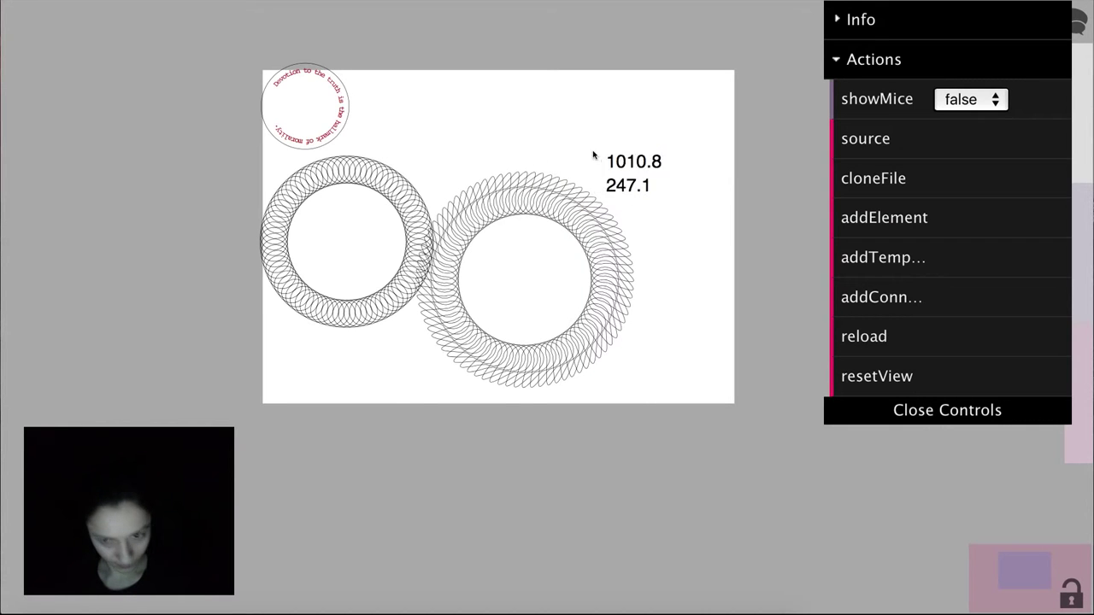
{"action": "left_click", "coordinate": [553, 245]}
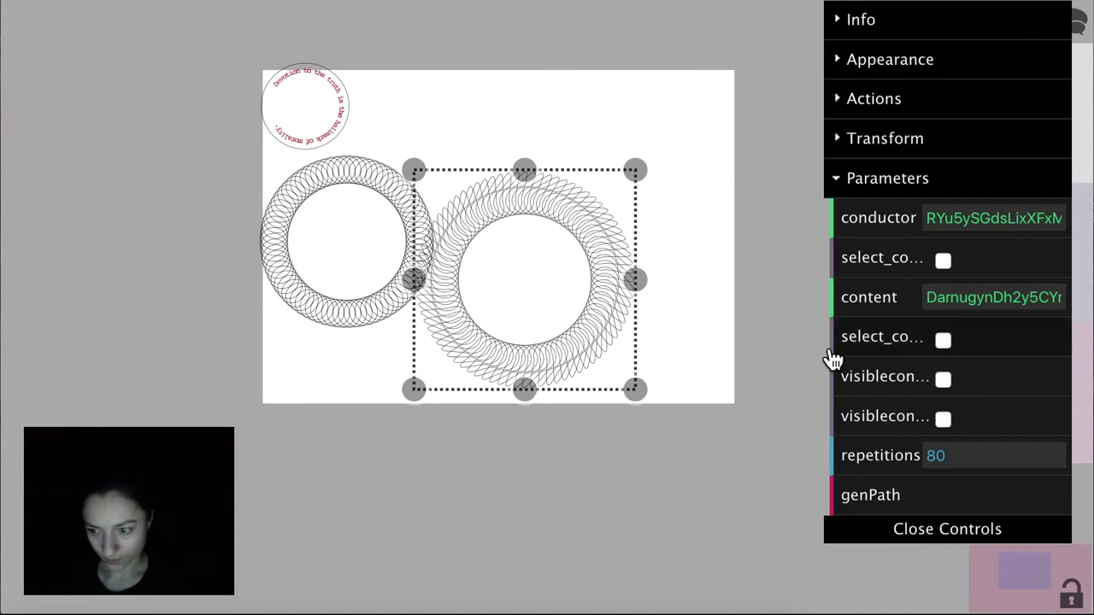
{"action": "left_click", "coordinate": [926, 505]}
{"action": "left_click", "coordinate": [712, 259]}
{"action": "scroll", "coordinate": [712, 254], "scroll_direction": "down", "scroll_amount": 1}
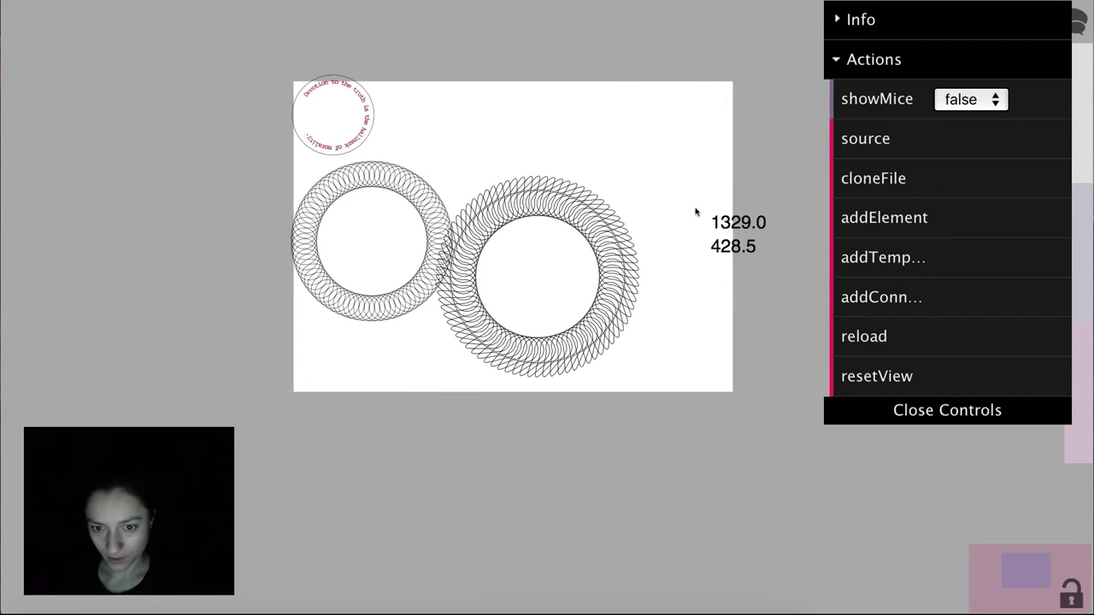
Step: Move the generated path of the larger ring straight up so it overlaps the page's upper edge
{"action": "left_click_drag", "start_coordinate": [696, 211], "coordinate": [673, 356]}
{"action": "left_click", "coordinate": [563, 382]}
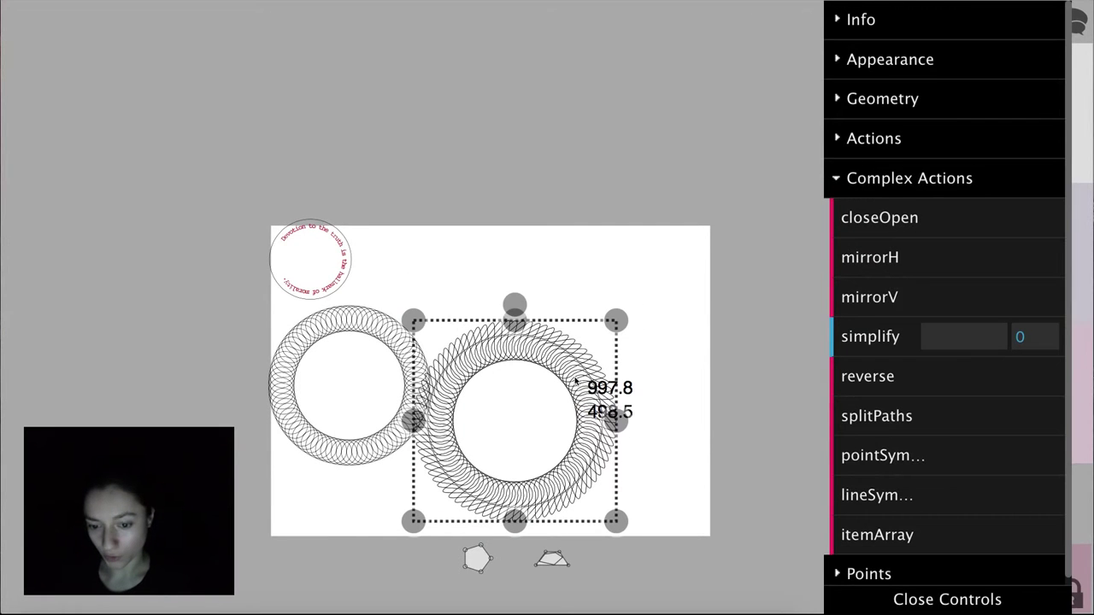
{"action": "left_click_drag", "start_coordinate": [576, 382], "coordinate": [588, 126]}
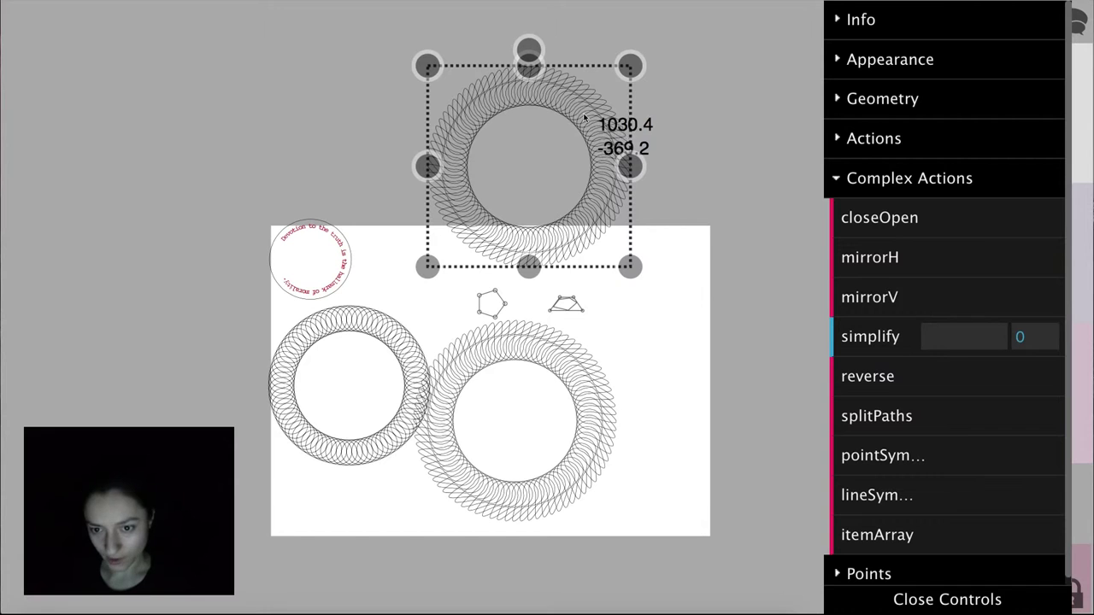
Step: Add the smaller ring to the selection and connect it with the generated ring using connect
{"action": "left_click", "coordinate": [382, 328], "text": "shift"}
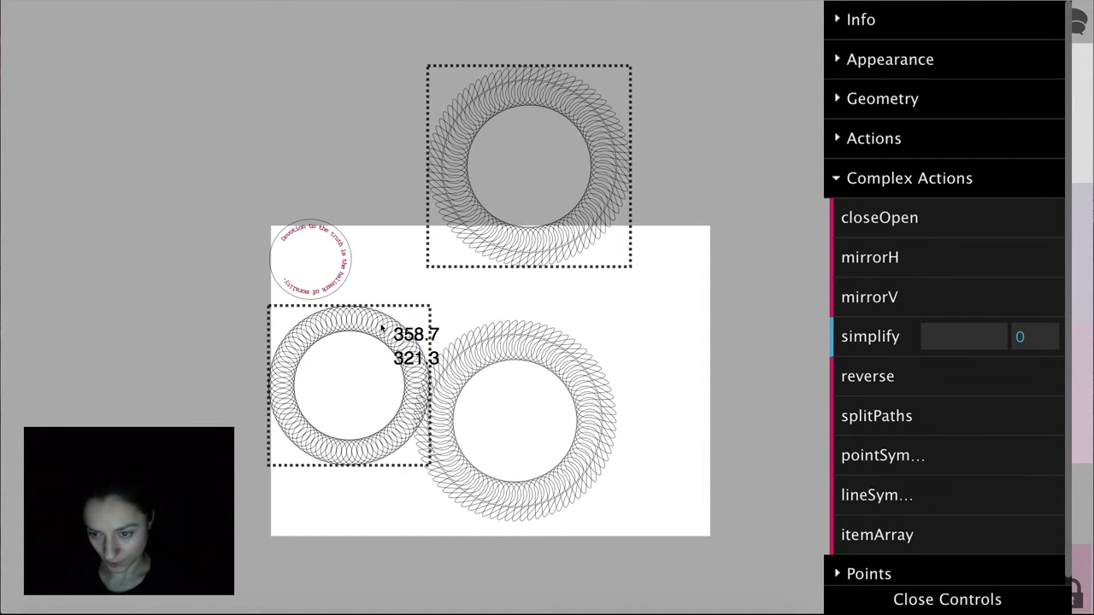
{"action": "left_click", "coordinate": [960, 139]}
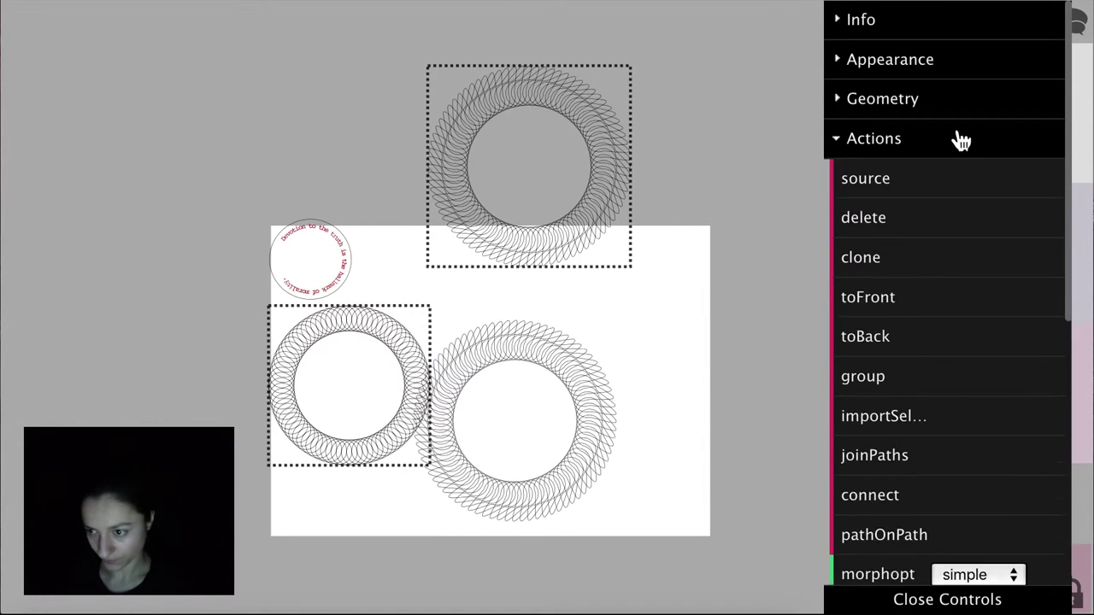
{"action": "left_click", "coordinate": [900, 499]}
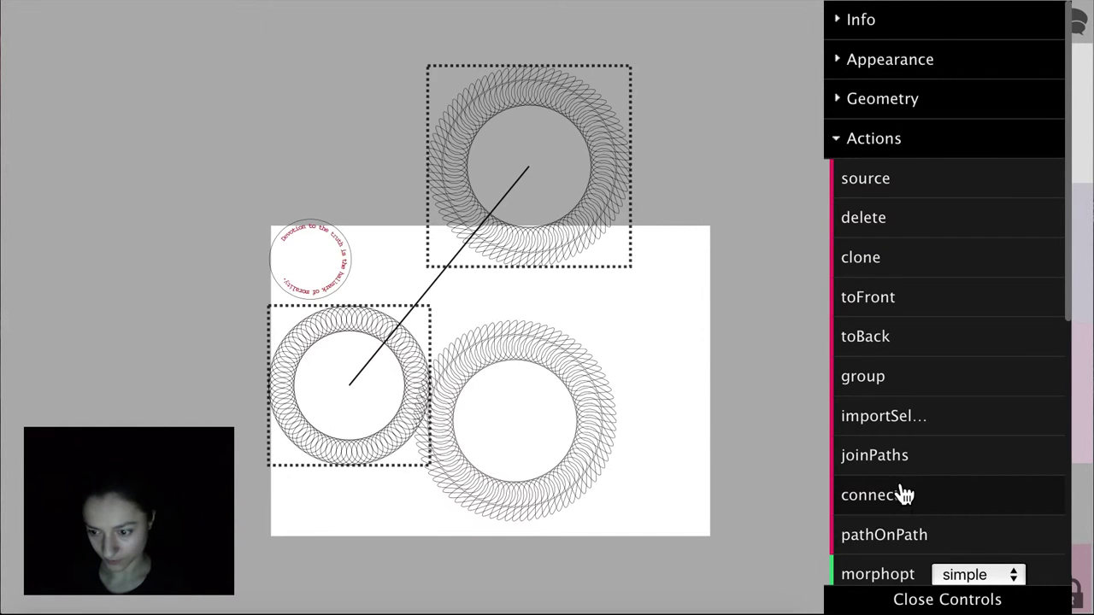
{"action": "left_click", "coordinate": [628, 291]}
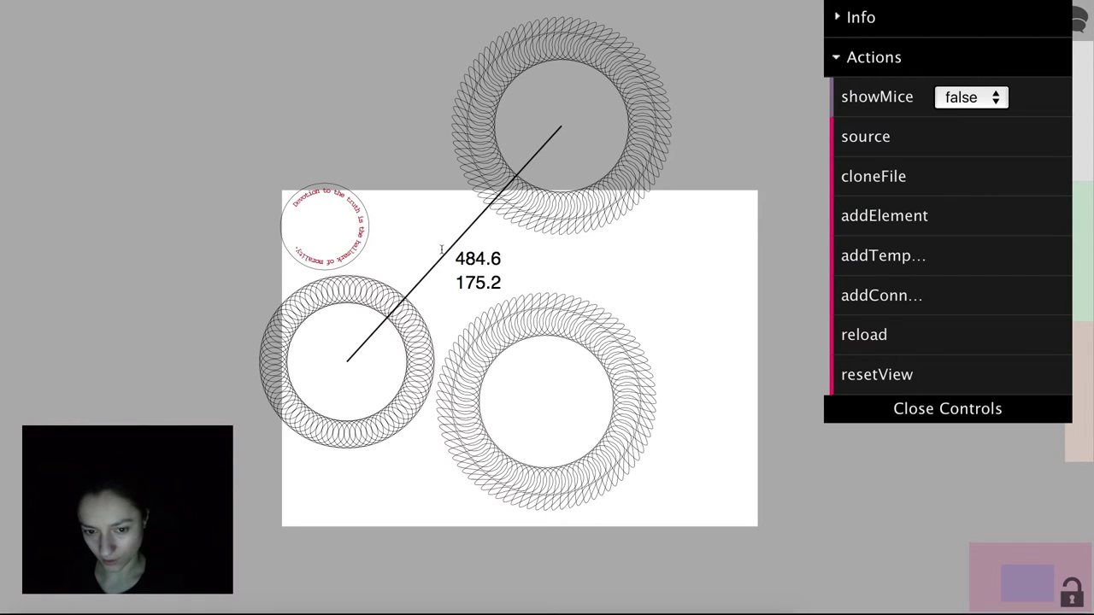
Step: Select the connector between the two rings and set both its source and target attachment to perifery
{"action": "double_click", "coordinate": [412, 233]}
{"action": "left_click", "coordinate": [447, 243]}
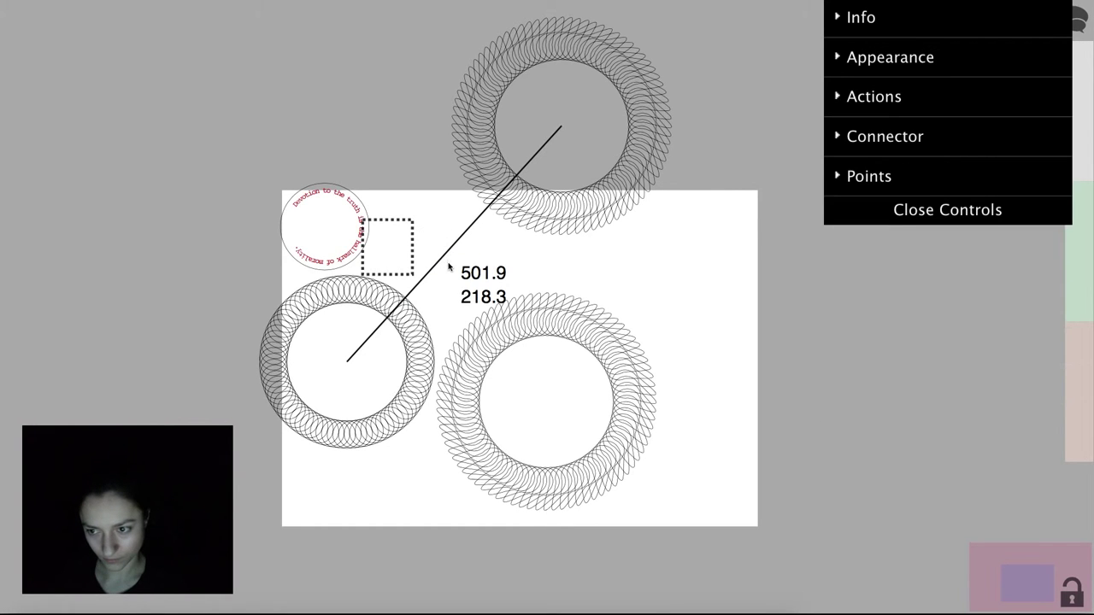
{"action": "left_click", "coordinate": [868, 143]}
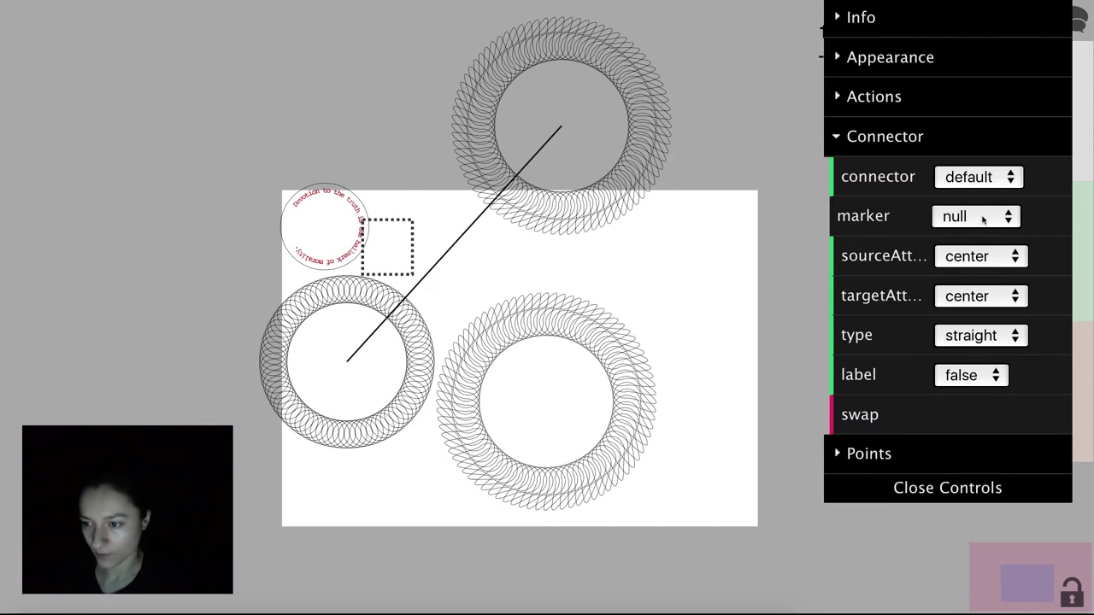
{"action": "left_click", "coordinate": [990, 256]}
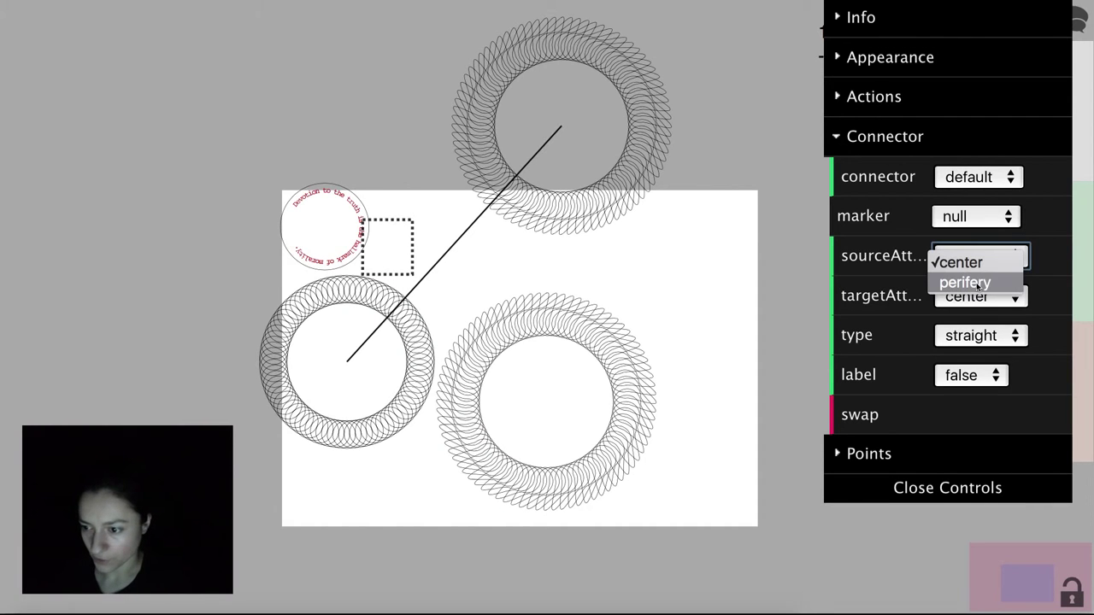
{"action": "left_click", "coordinate": [978, 283]}
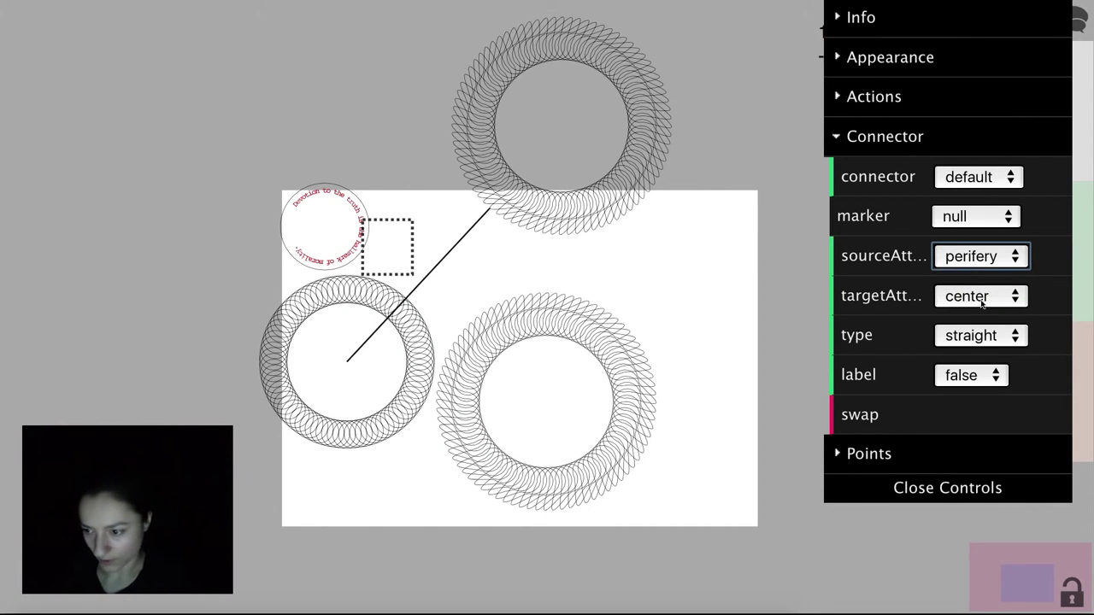
{"action": "left_click", "coordinate": [990, 298]}
{"action": "left_click", "coordinate": [979, 323]}
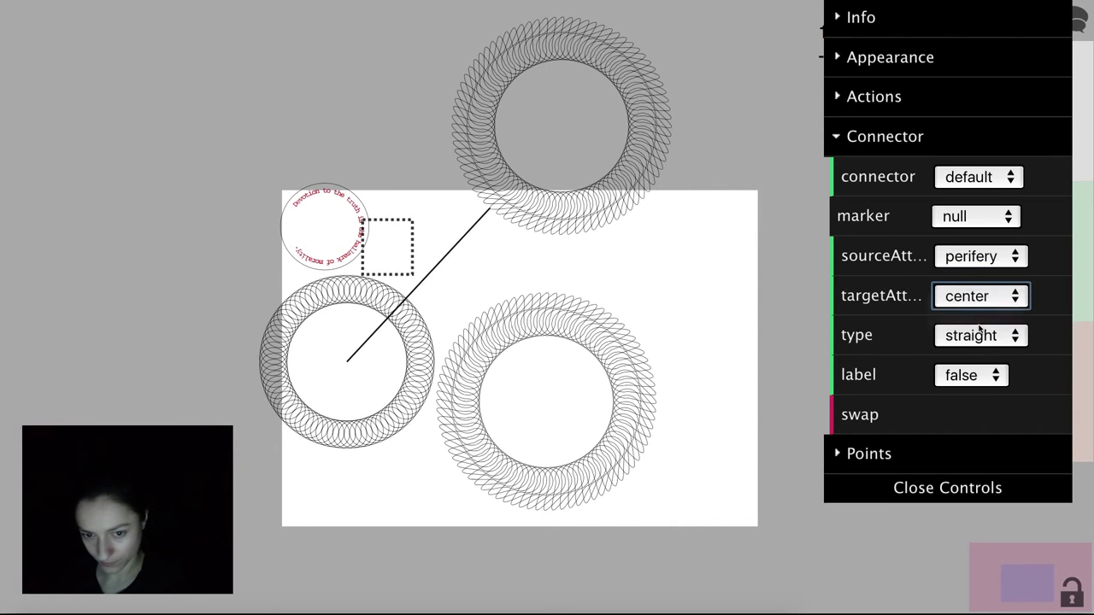
Step: Set the connector's marker to default and deselect the connector
{"action": "left_click", "coordinate": [984, 210]}
{"action": "left_click", "coordinate": [980, 244]}
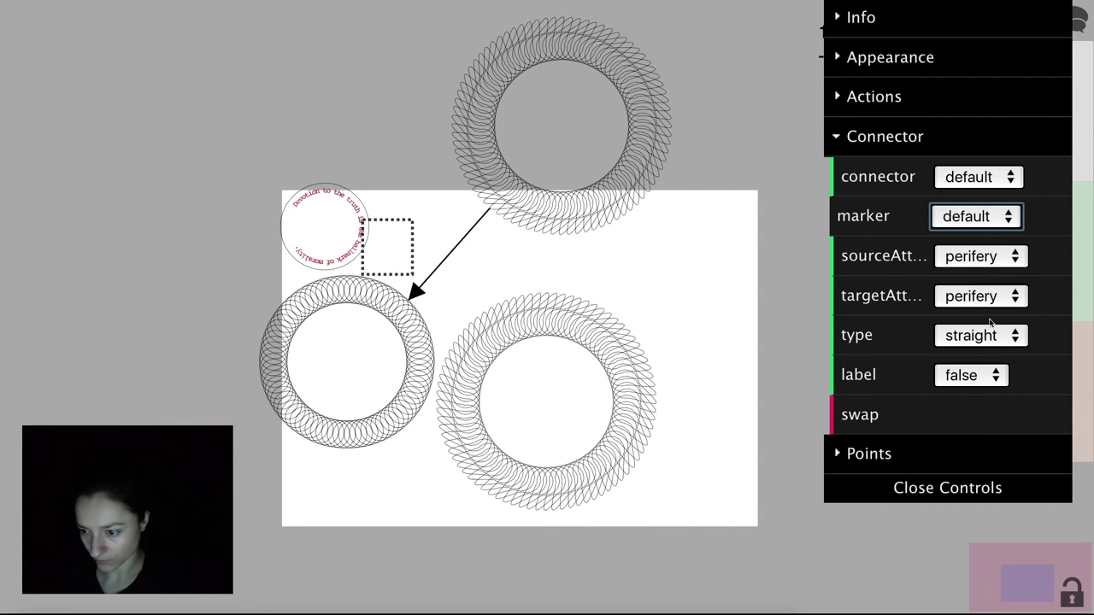
{"action": "left_click", "coordinate": [724, 159]}
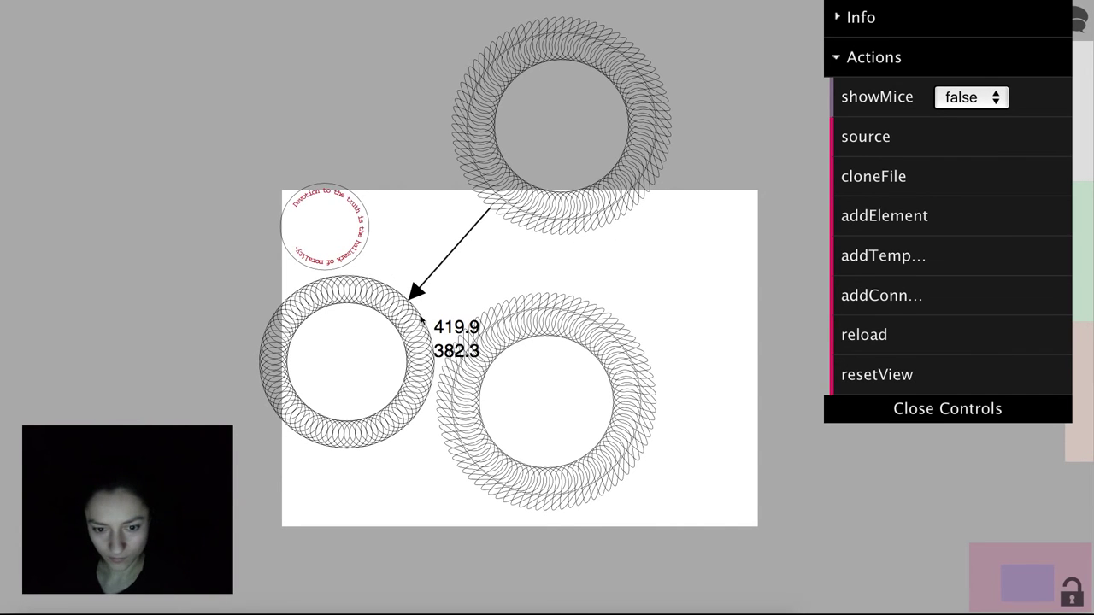
Step: Move the connected smaller ring around the page and place it just above the circular text
{"action": "scroll", "coordinate": [420, 324], "scroll_direction": "down", "scroll_amount": 5}
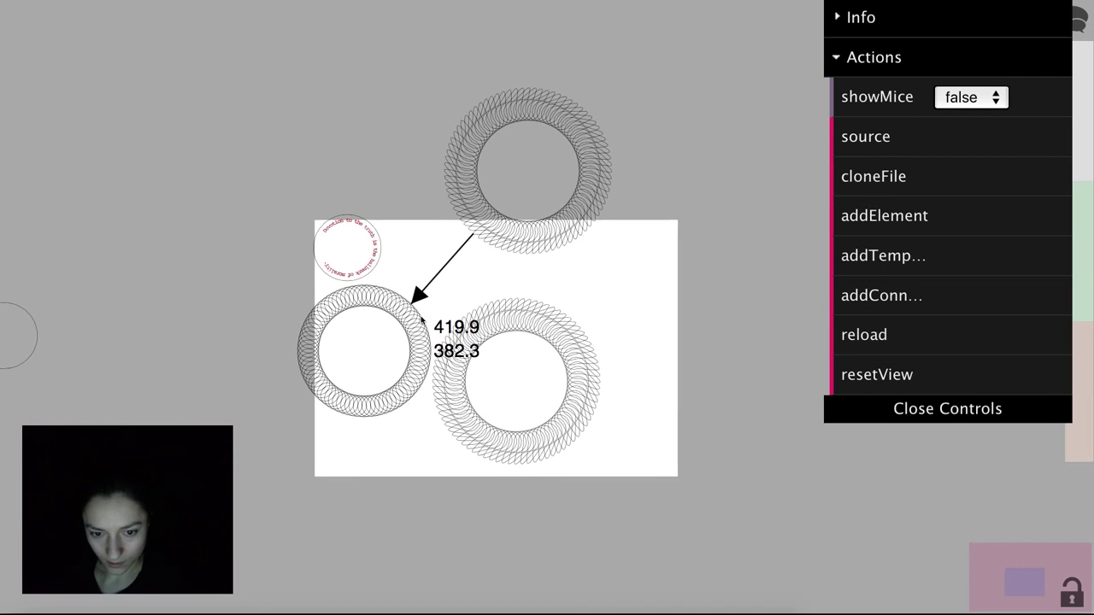
{"action": "scroll", "coordinate": [420, 320], "scroll_direction": "up", "scroll_amount": 2}
{"action": "left_click", "coordinate": [416, 333]}
{"action": "left_click_drag", "start_coordinate": [415, 332], "coordinate": [689, 342]}
{"action": "left_click_drag", "start_coordinate": [779, 182], "coordinate": [798, 166]}
{"action": "left_click_drag", "start_coordinate": [784, 267], "coordinate": [408, 340]}
{"action": "left_click_drag", "start_coordinate": [352, 138], "coordinate": [374, 135]}
Step: Move the connected generated ring down onto the page's upper-right corner and deselect it
{"action": "left_click", "coordinate": [528, 93]}
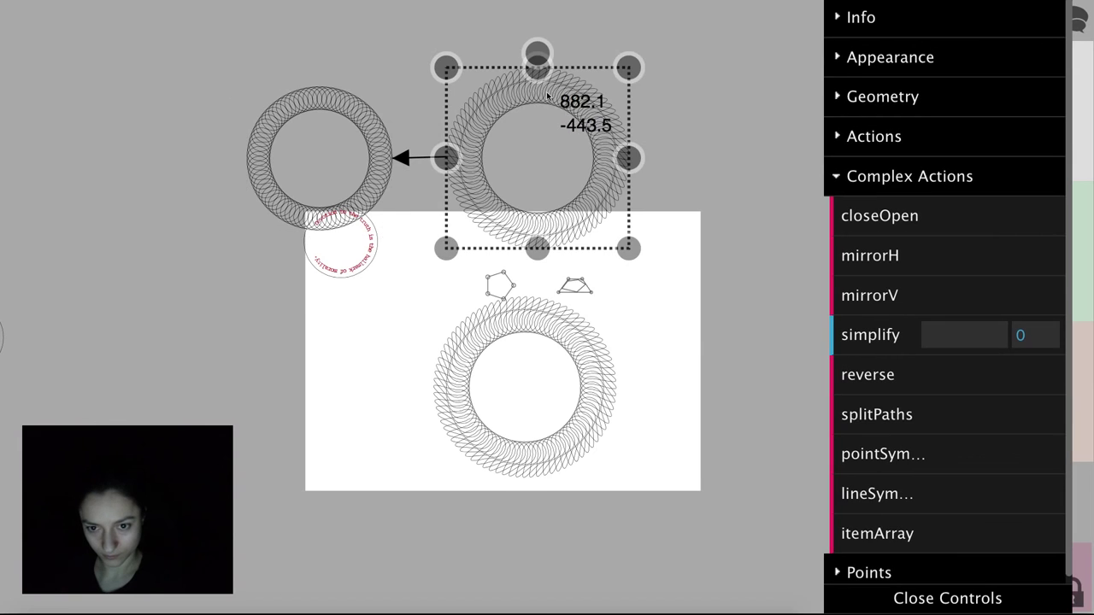
{"action": "left_click_drag", "start_coordinate": [574, 86], "coordinate": [666, 175]}
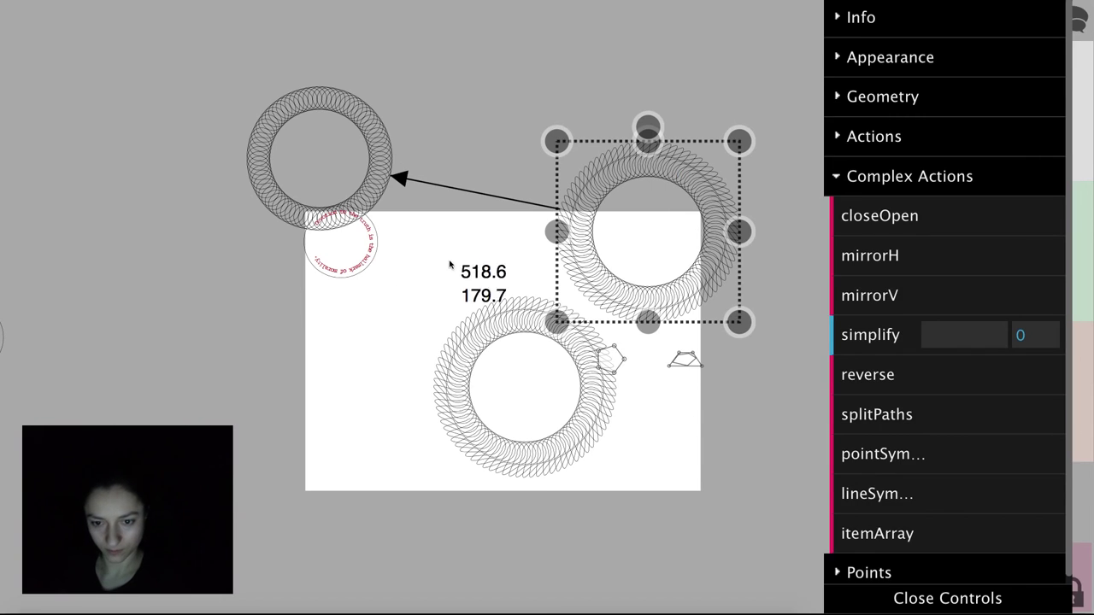
{"action": "left_click", "coordinate": [451, 263]}
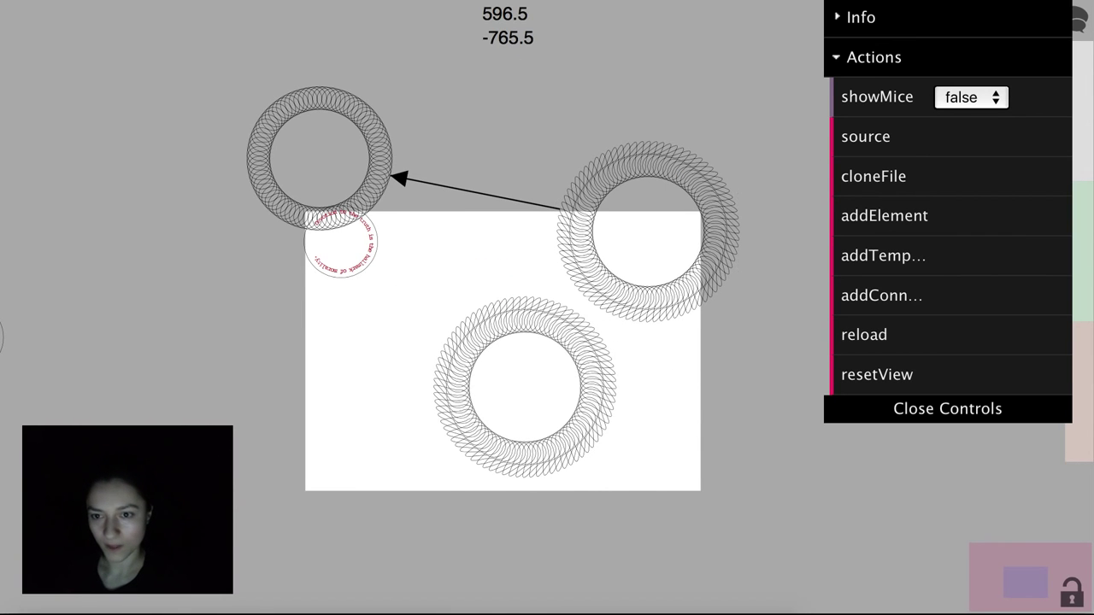